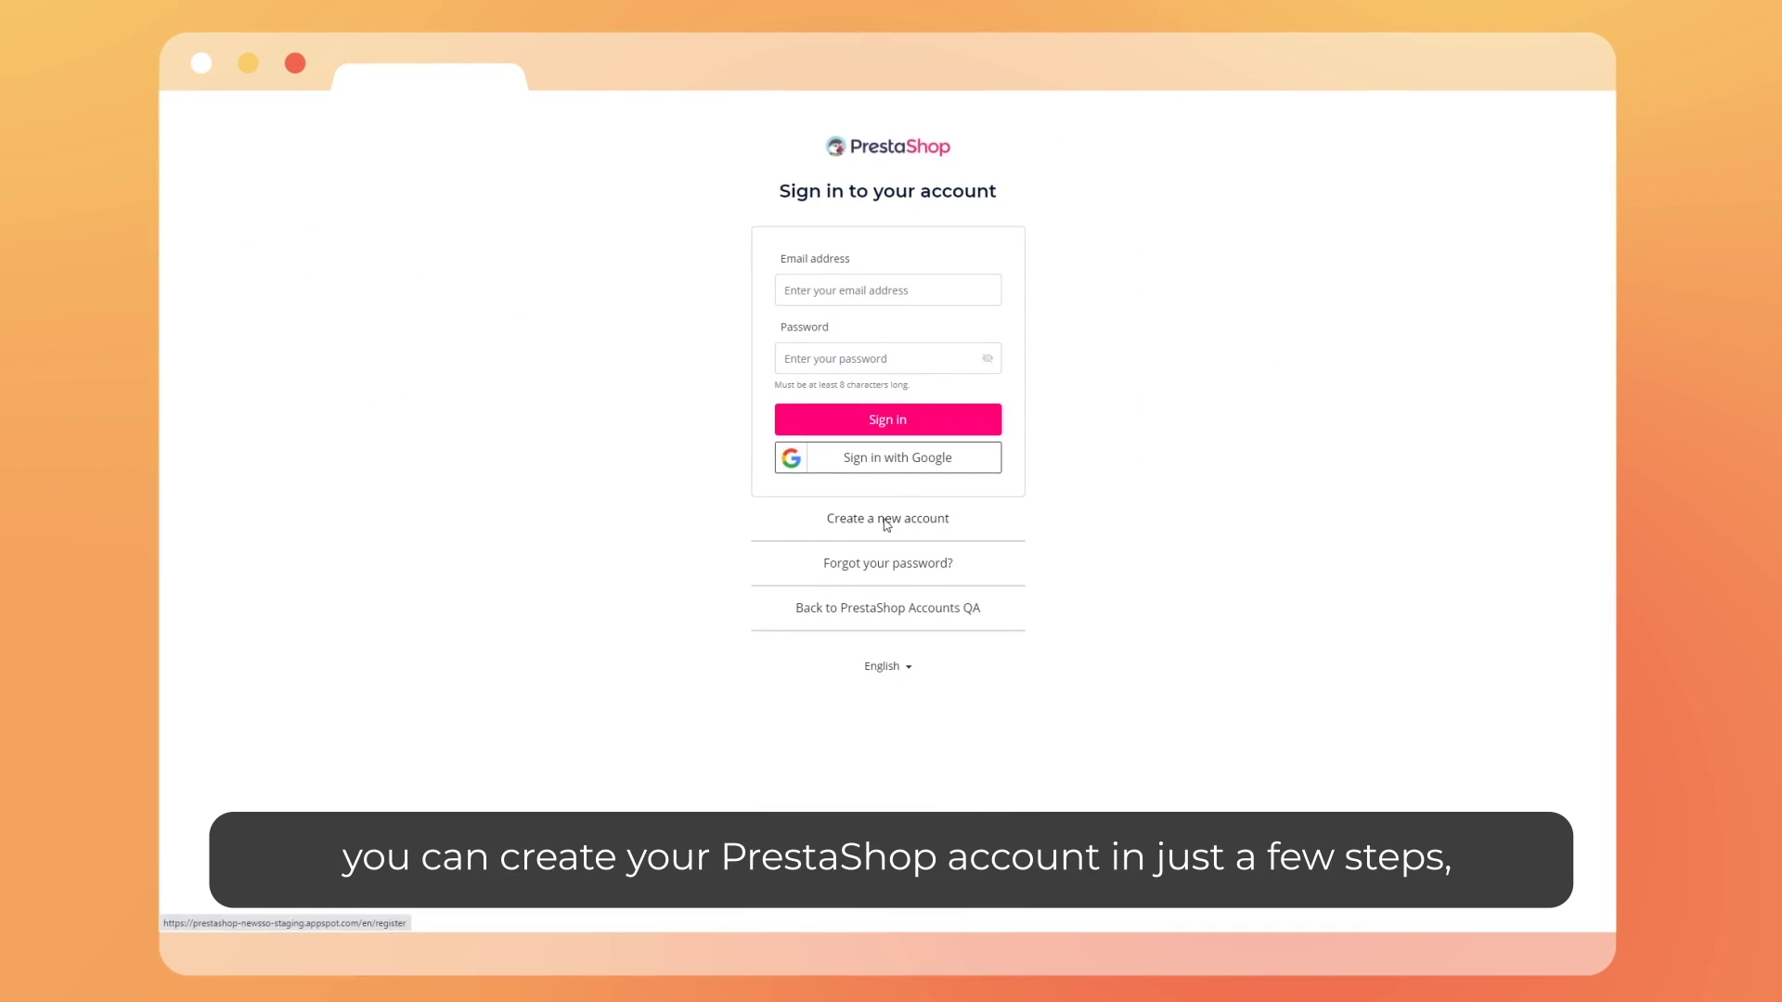
{"action": "left_click", "coordinate": [886, 520]}
{"action": "left_click", "coordinate": [795, 295]}
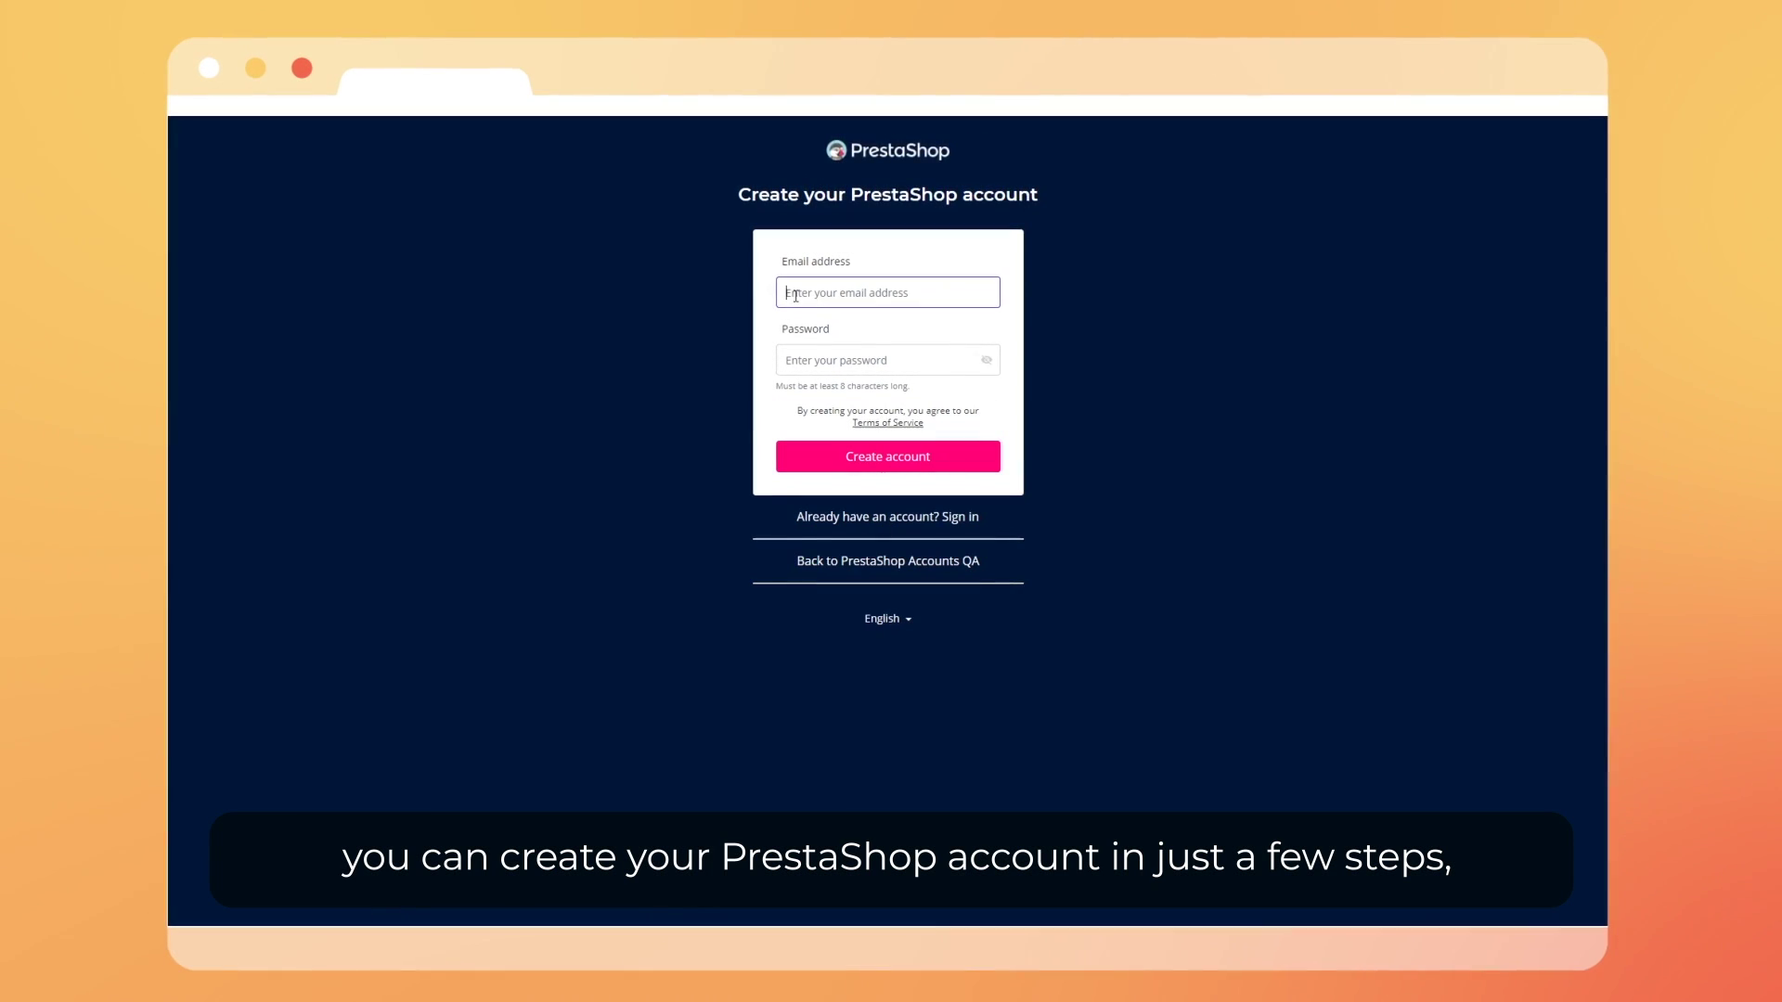
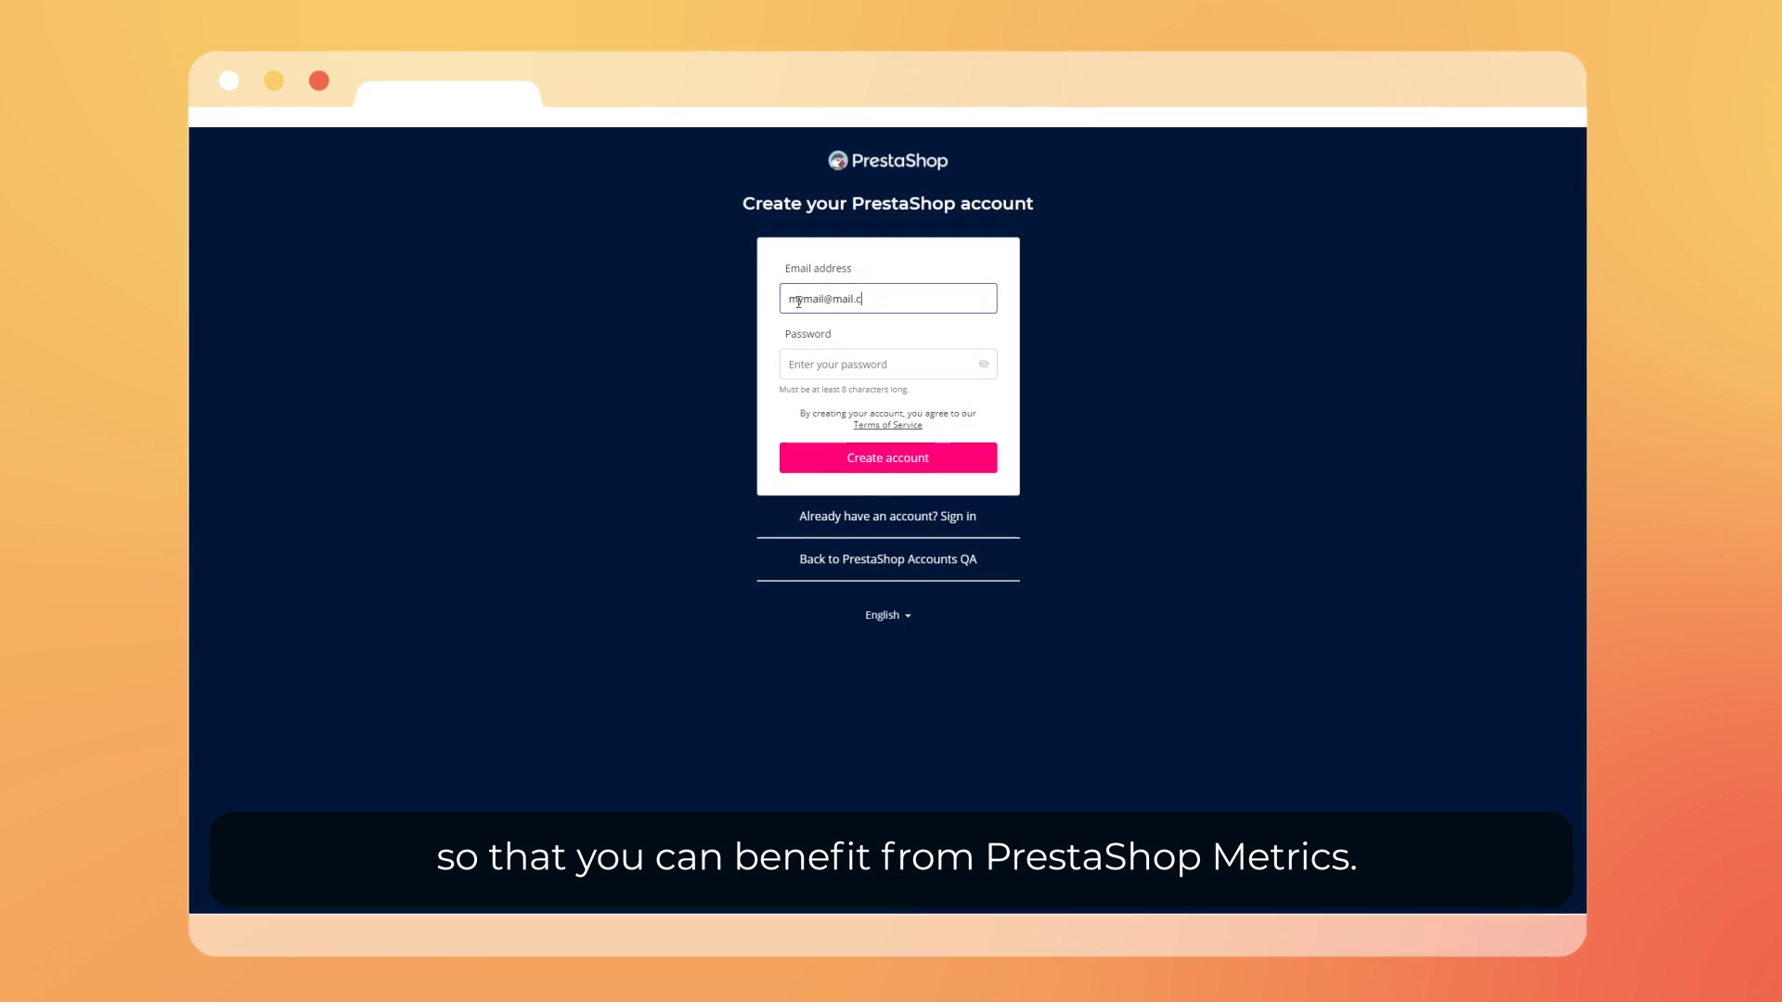
{"action": "key", "text": "Tab"}
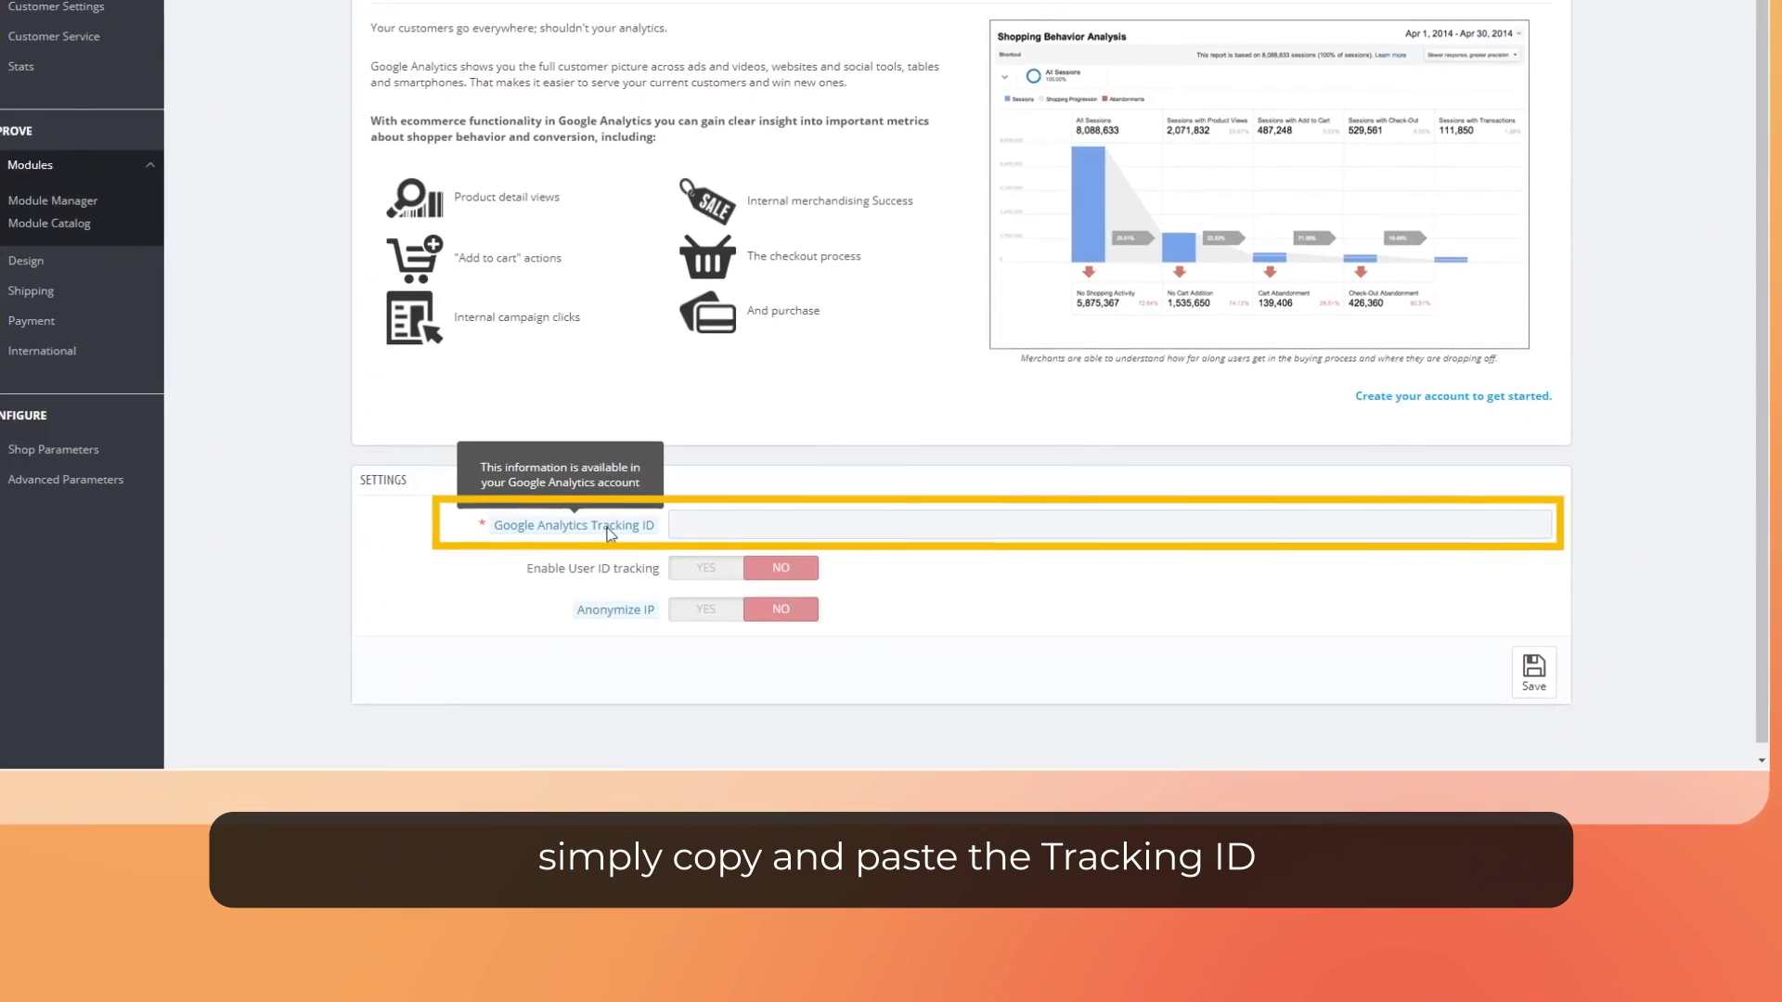
{"action": "left_click", "coordinate": [623, 568]}
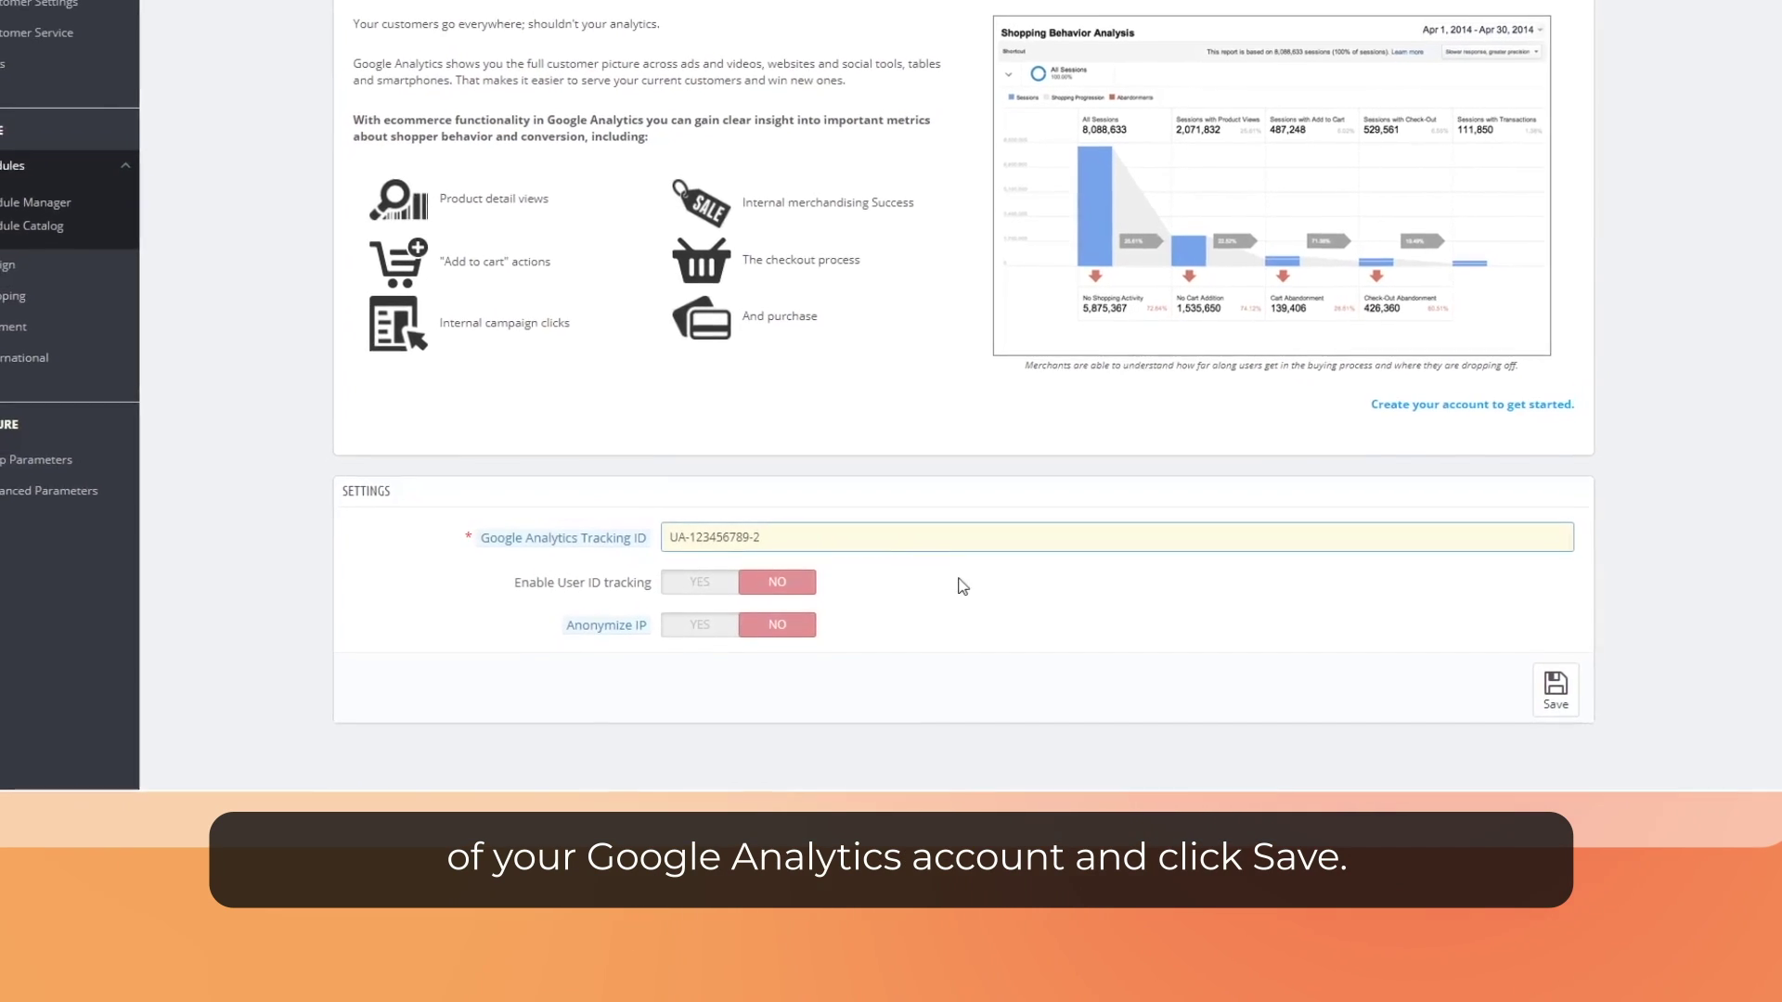
{"action": "left_click", "coordinate": [1507, 724]}
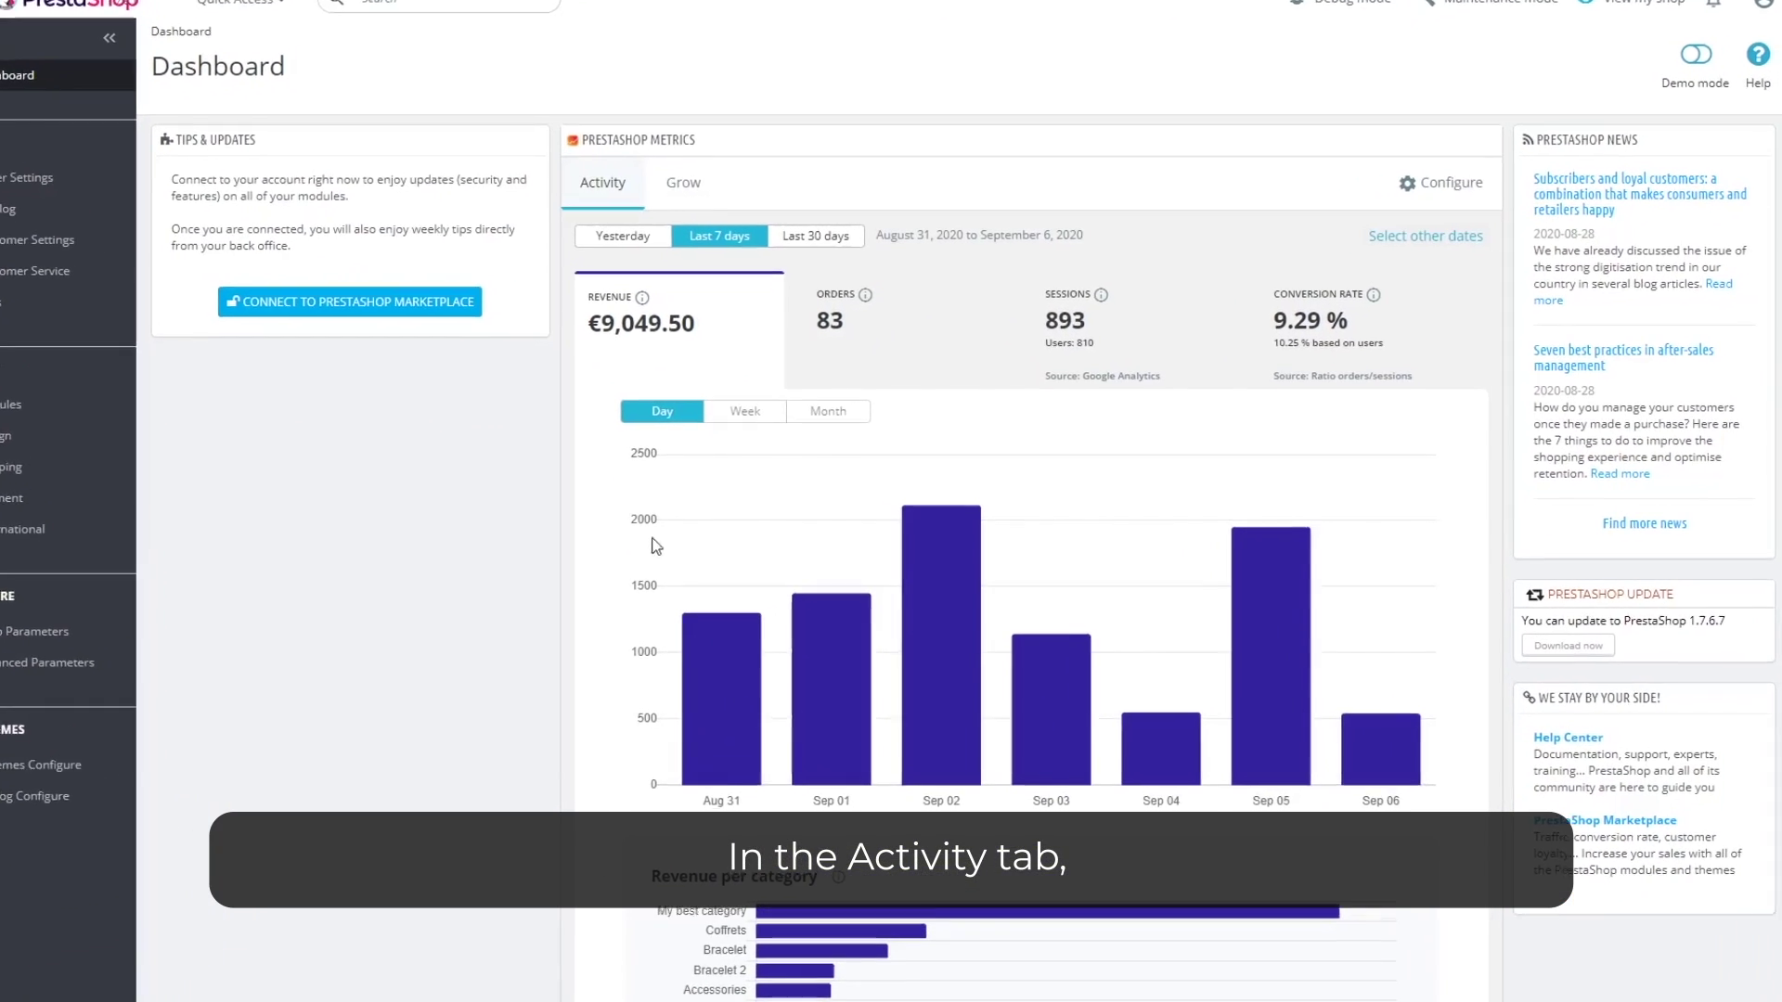
Chart orders, sessions and conversion rate in turn on the Activity tab
{"action": "left_click", "coordinate": [870, 322]}
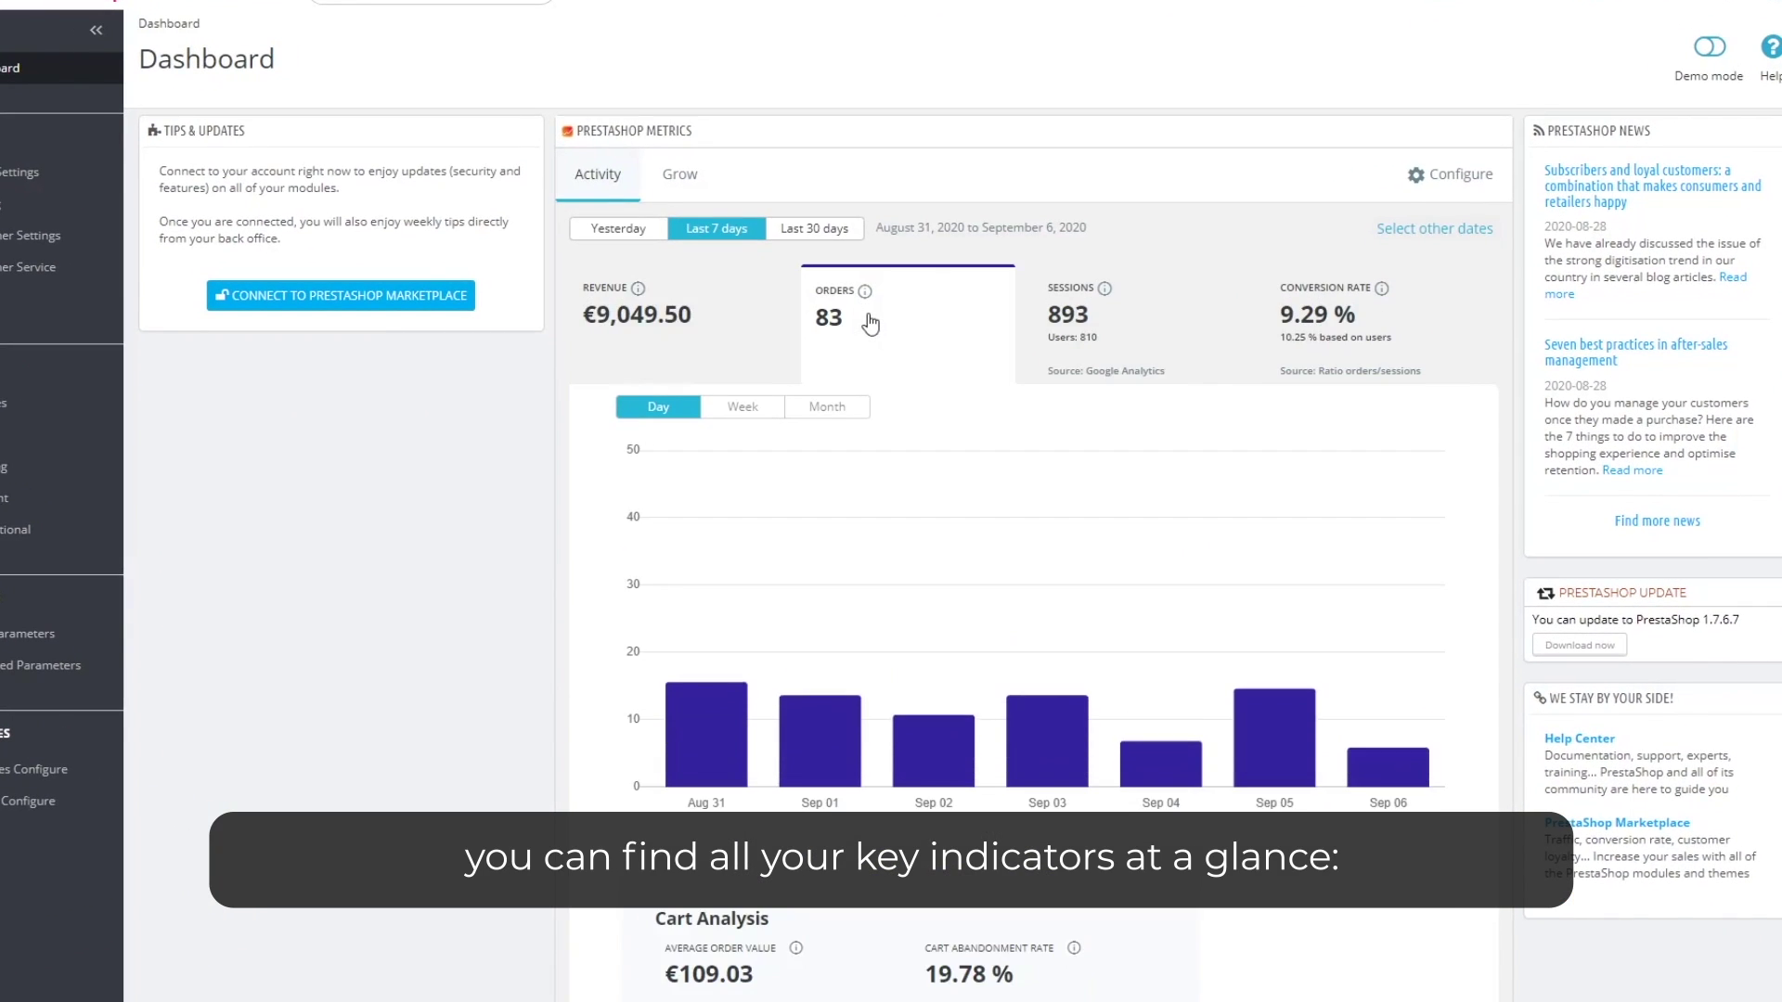
{"action": "left_click", "coordinate": [1084, 330]}
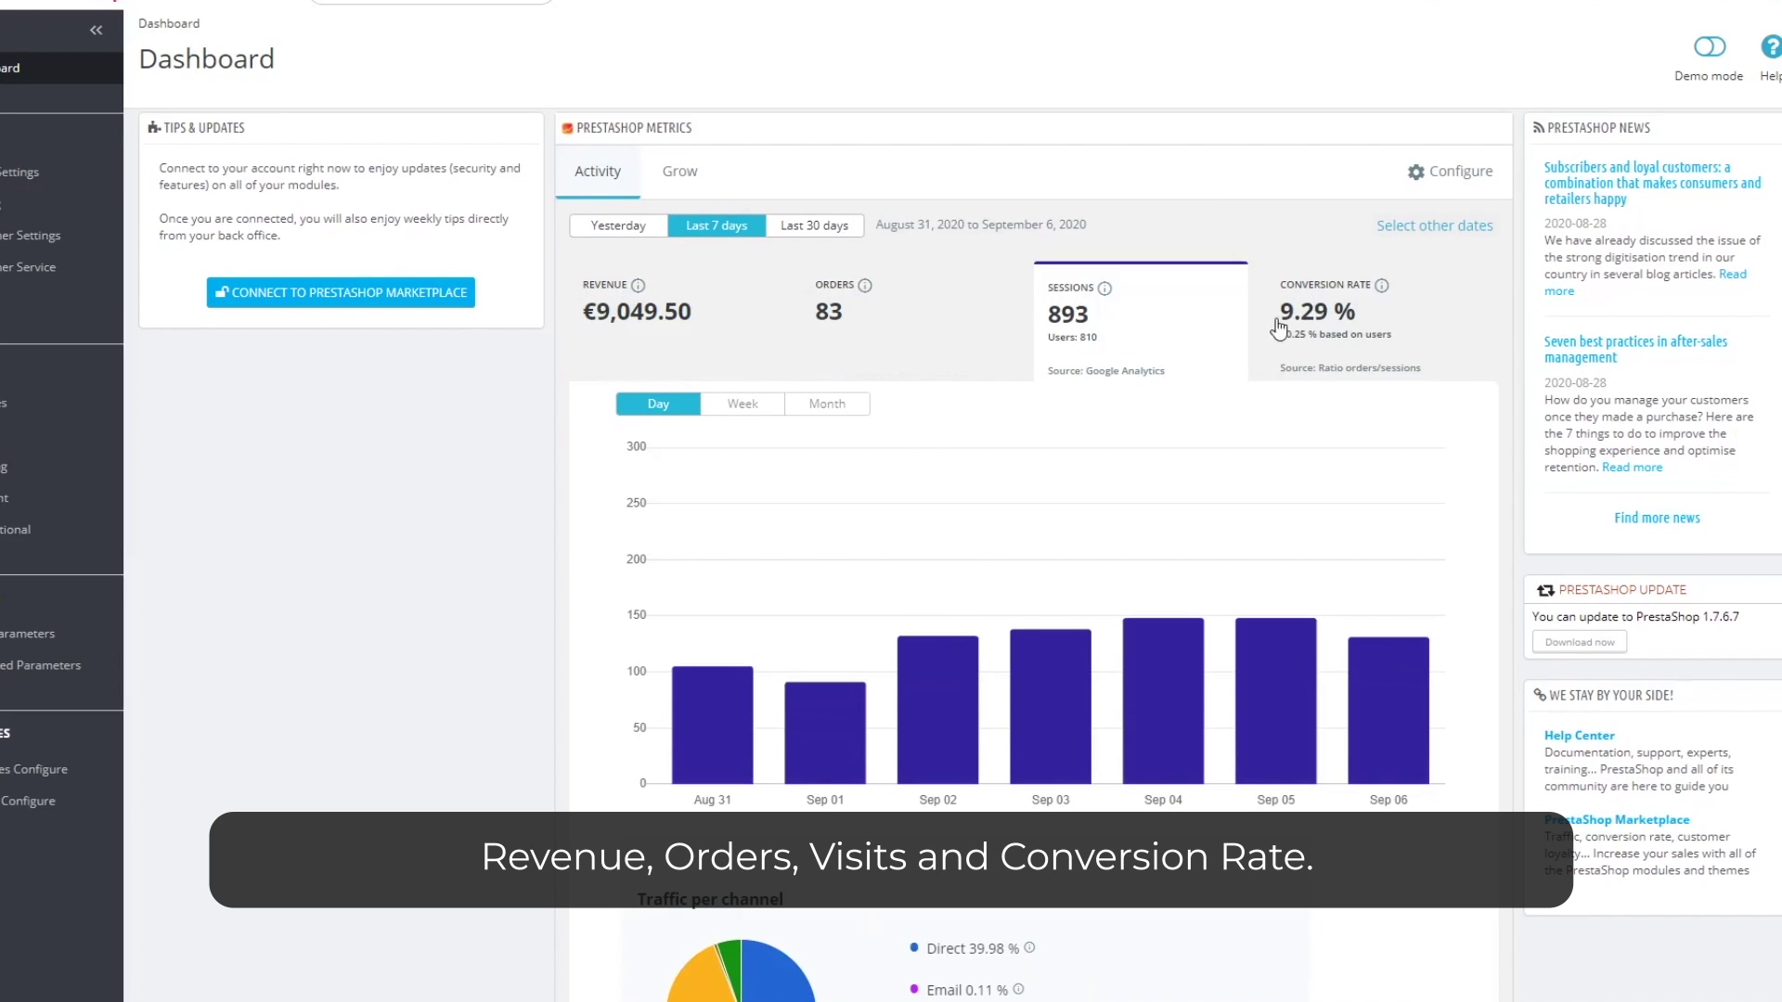
{"action": "left_click", "coordinate": [1348, 336]}
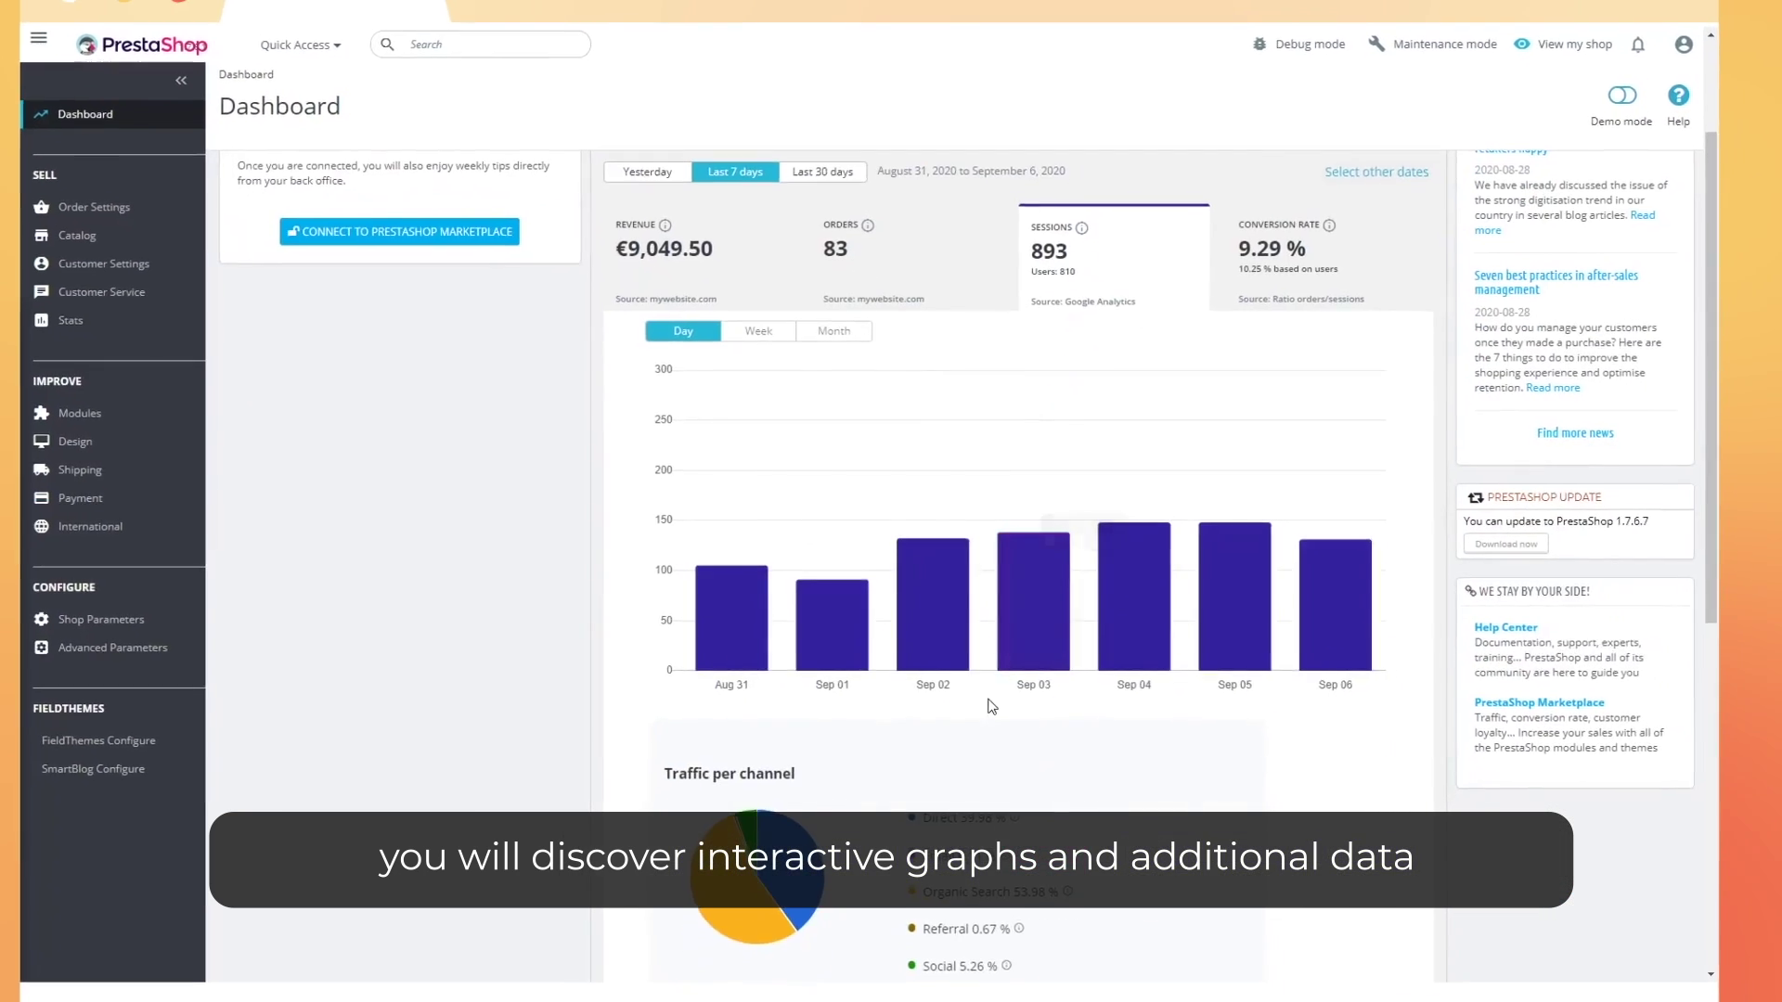
{"action": "scroll", "coordinate": [990, 706], "scroll_direction": "down", "scroll_amount": 2}
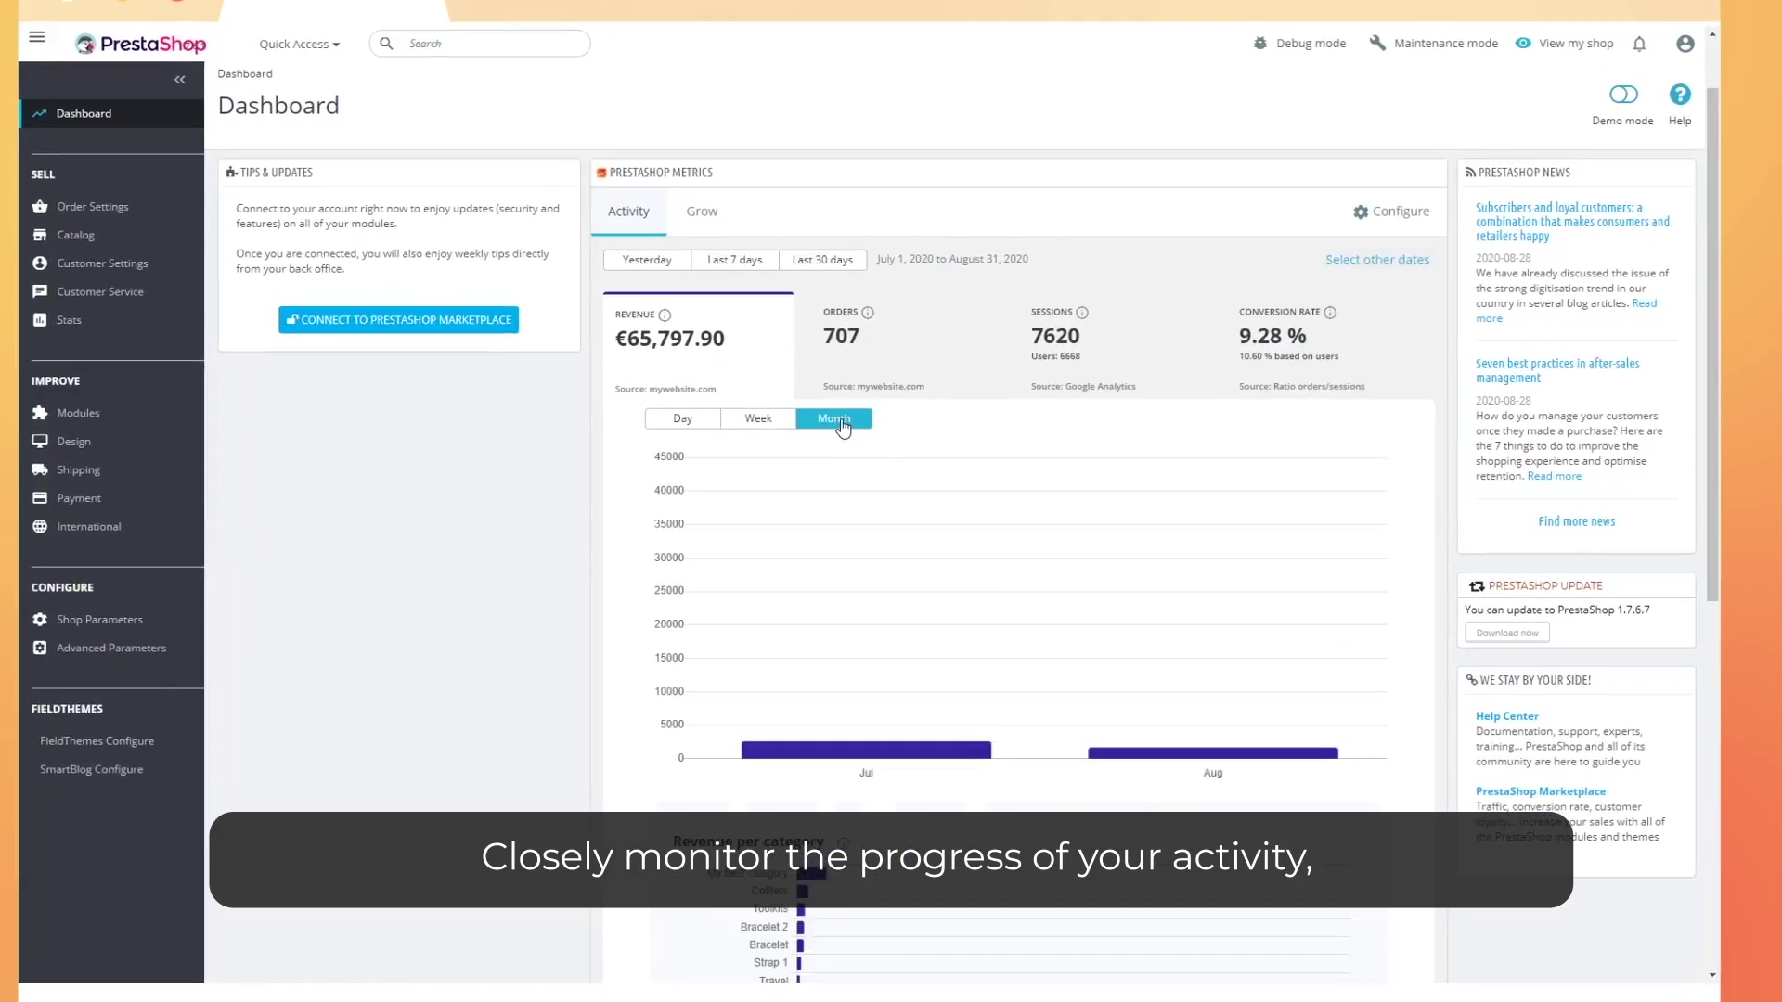
Group the revenue chart by week, then by day, and pick a custom calendar period
{"action": "left_click", "coordinate": [711, 397]}
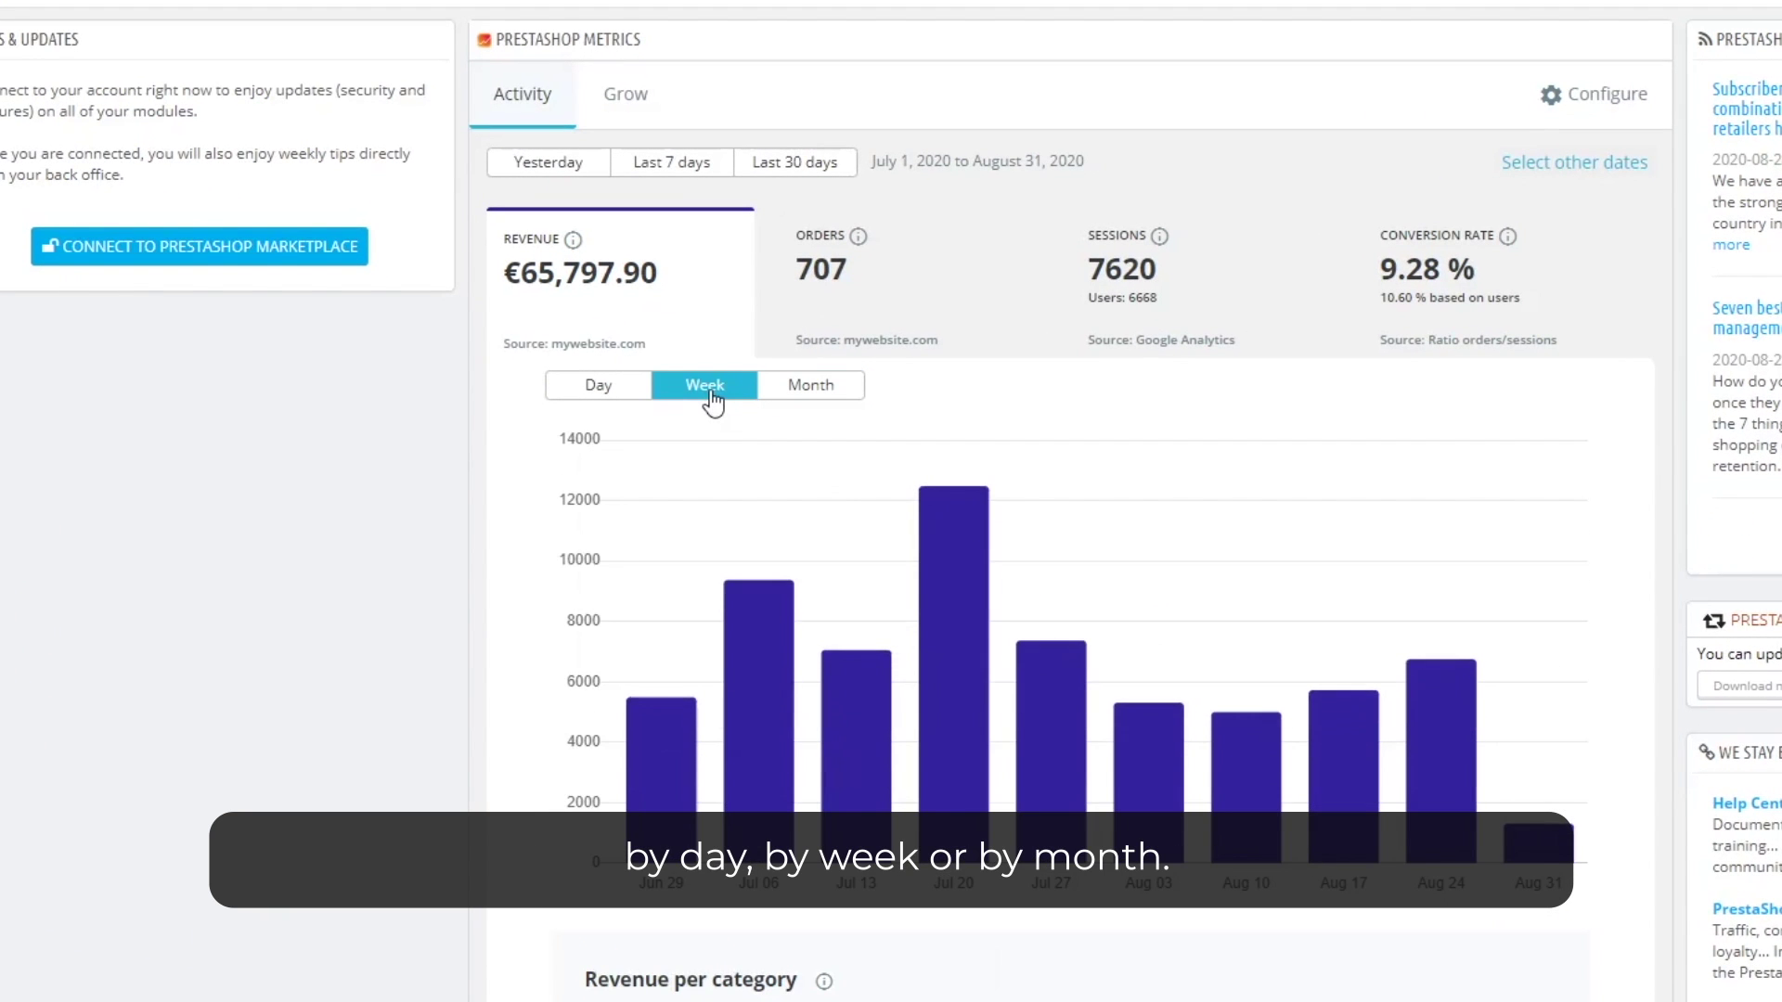
{"action": "left_click", "coordinate": [635, 386]}
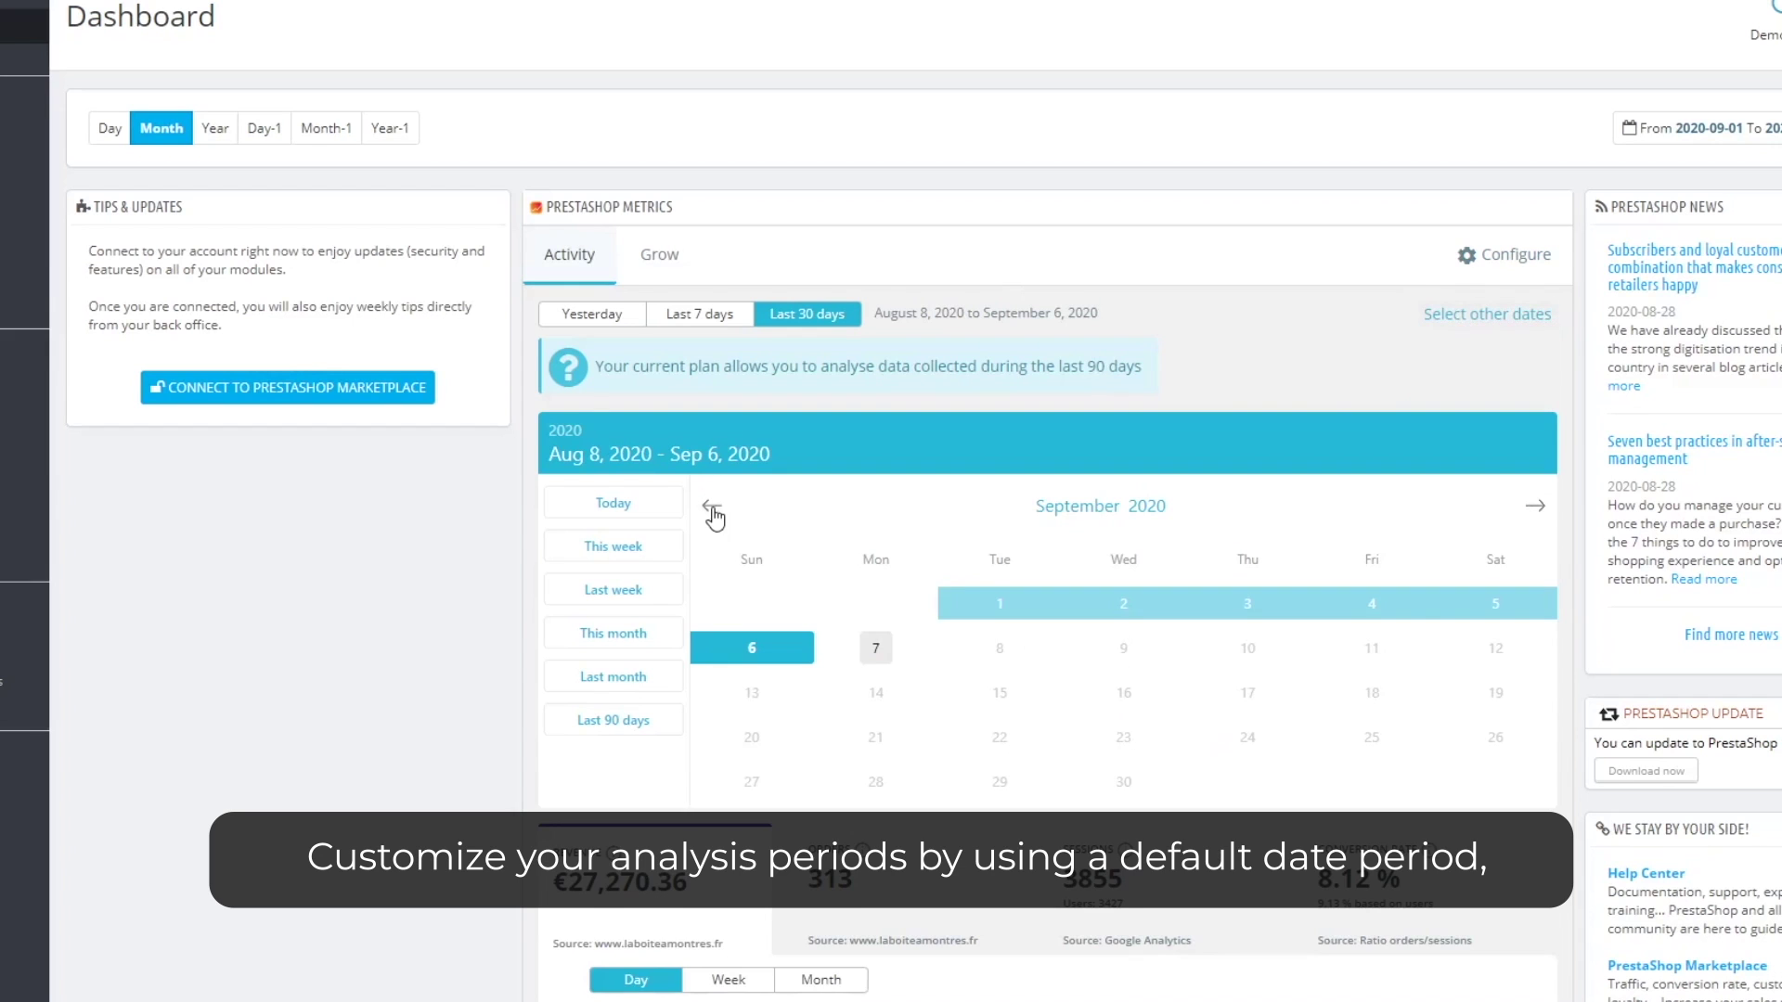
{"action": "left_click", "coordinate": [1124, 604]}
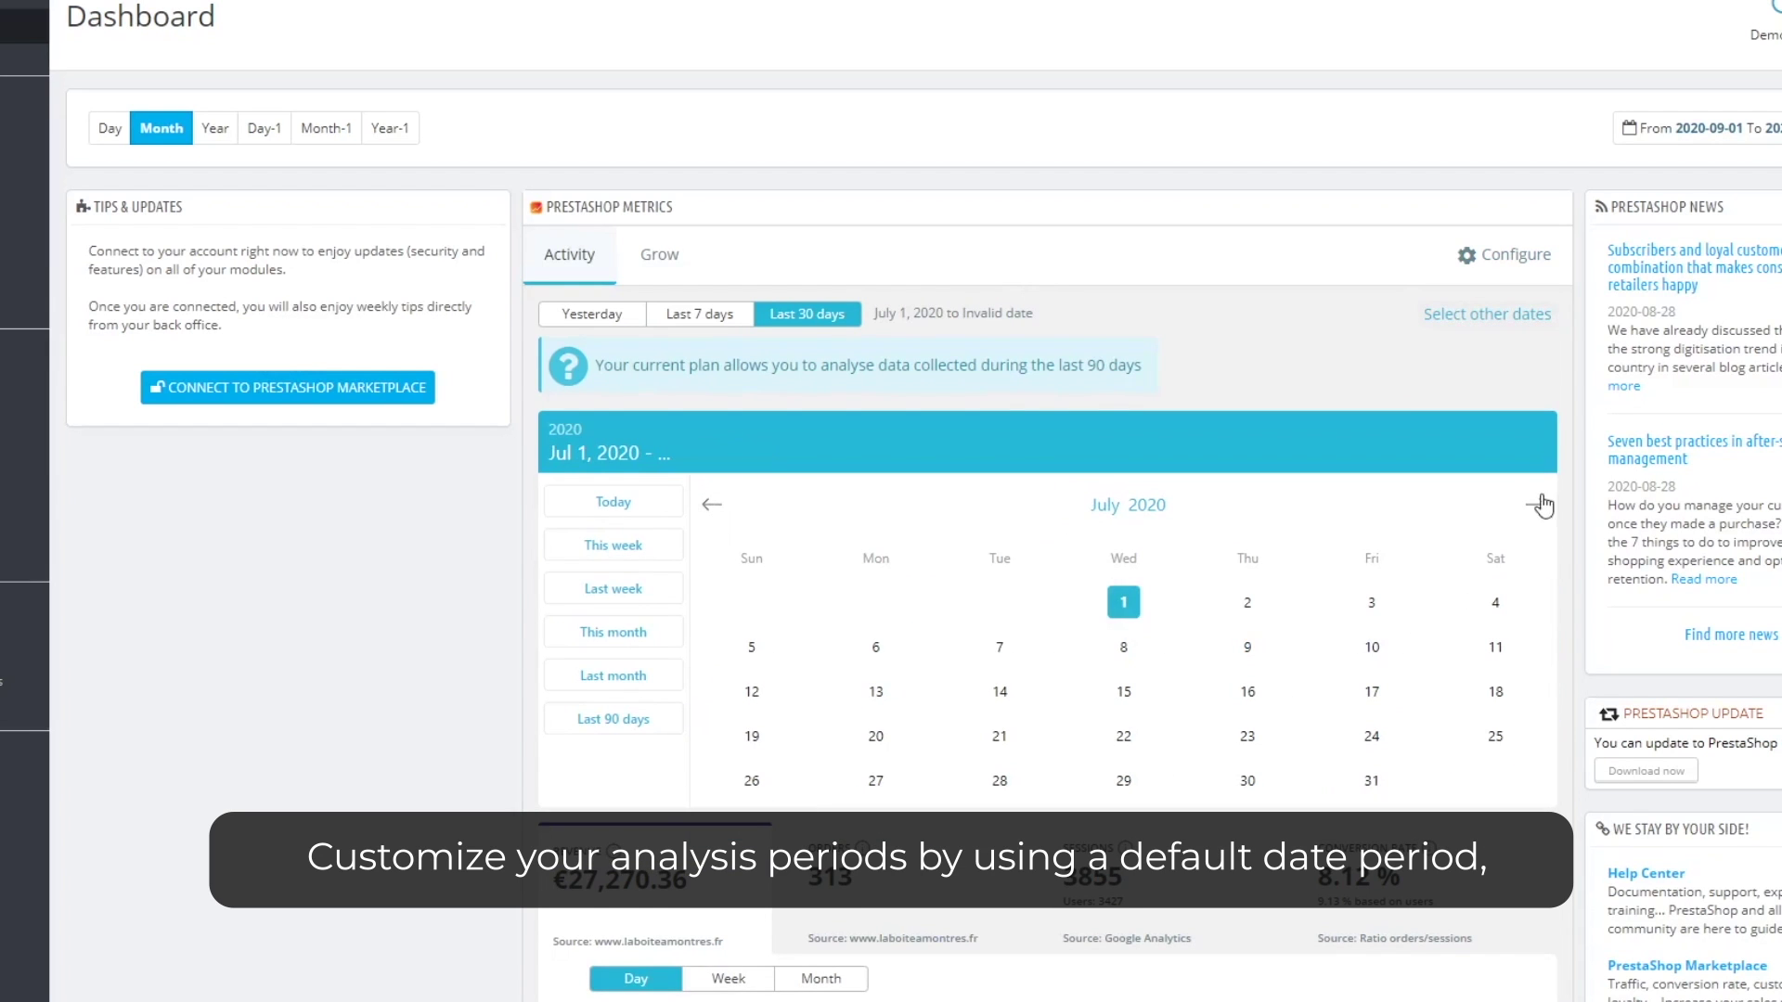
{"action": "left_click", "coordinate": [1535, 505]}
{"action": "left_click", "coordinate": [886, 824]}
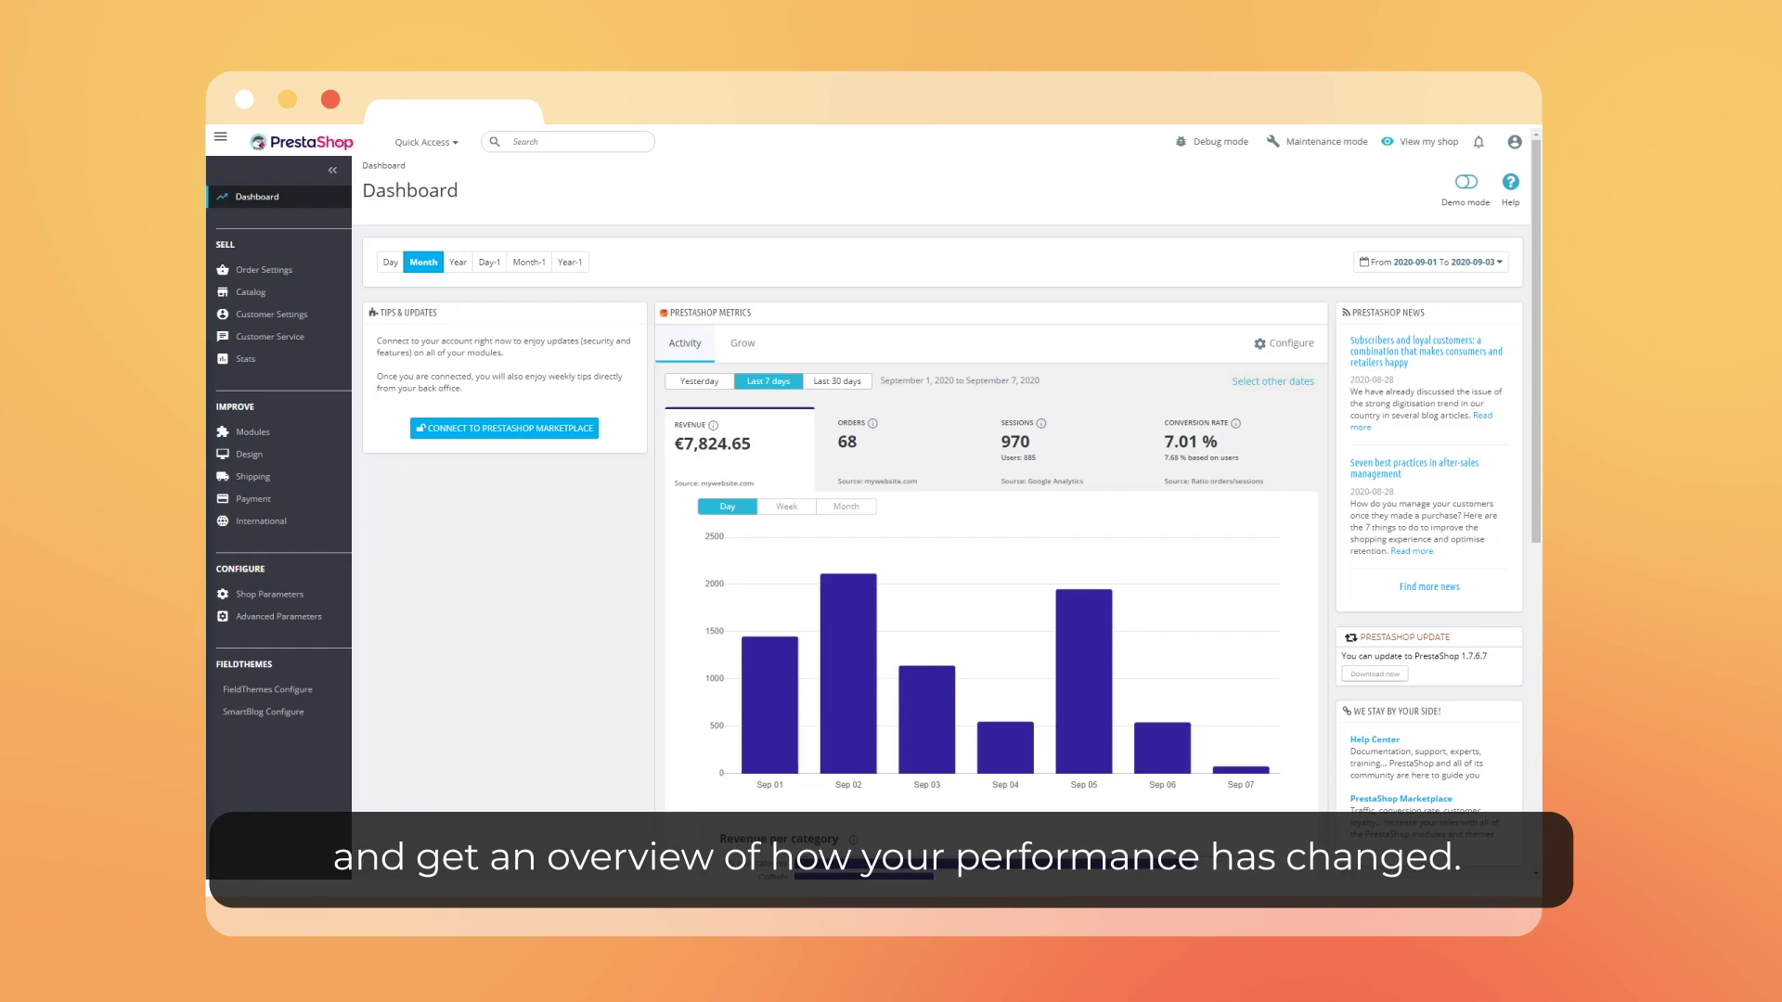
Switch to the Grow tab and scroll through the conversion, orders, revenue and sessions tip cards
{"action": "left_click", "coordinate": [744, 344]}
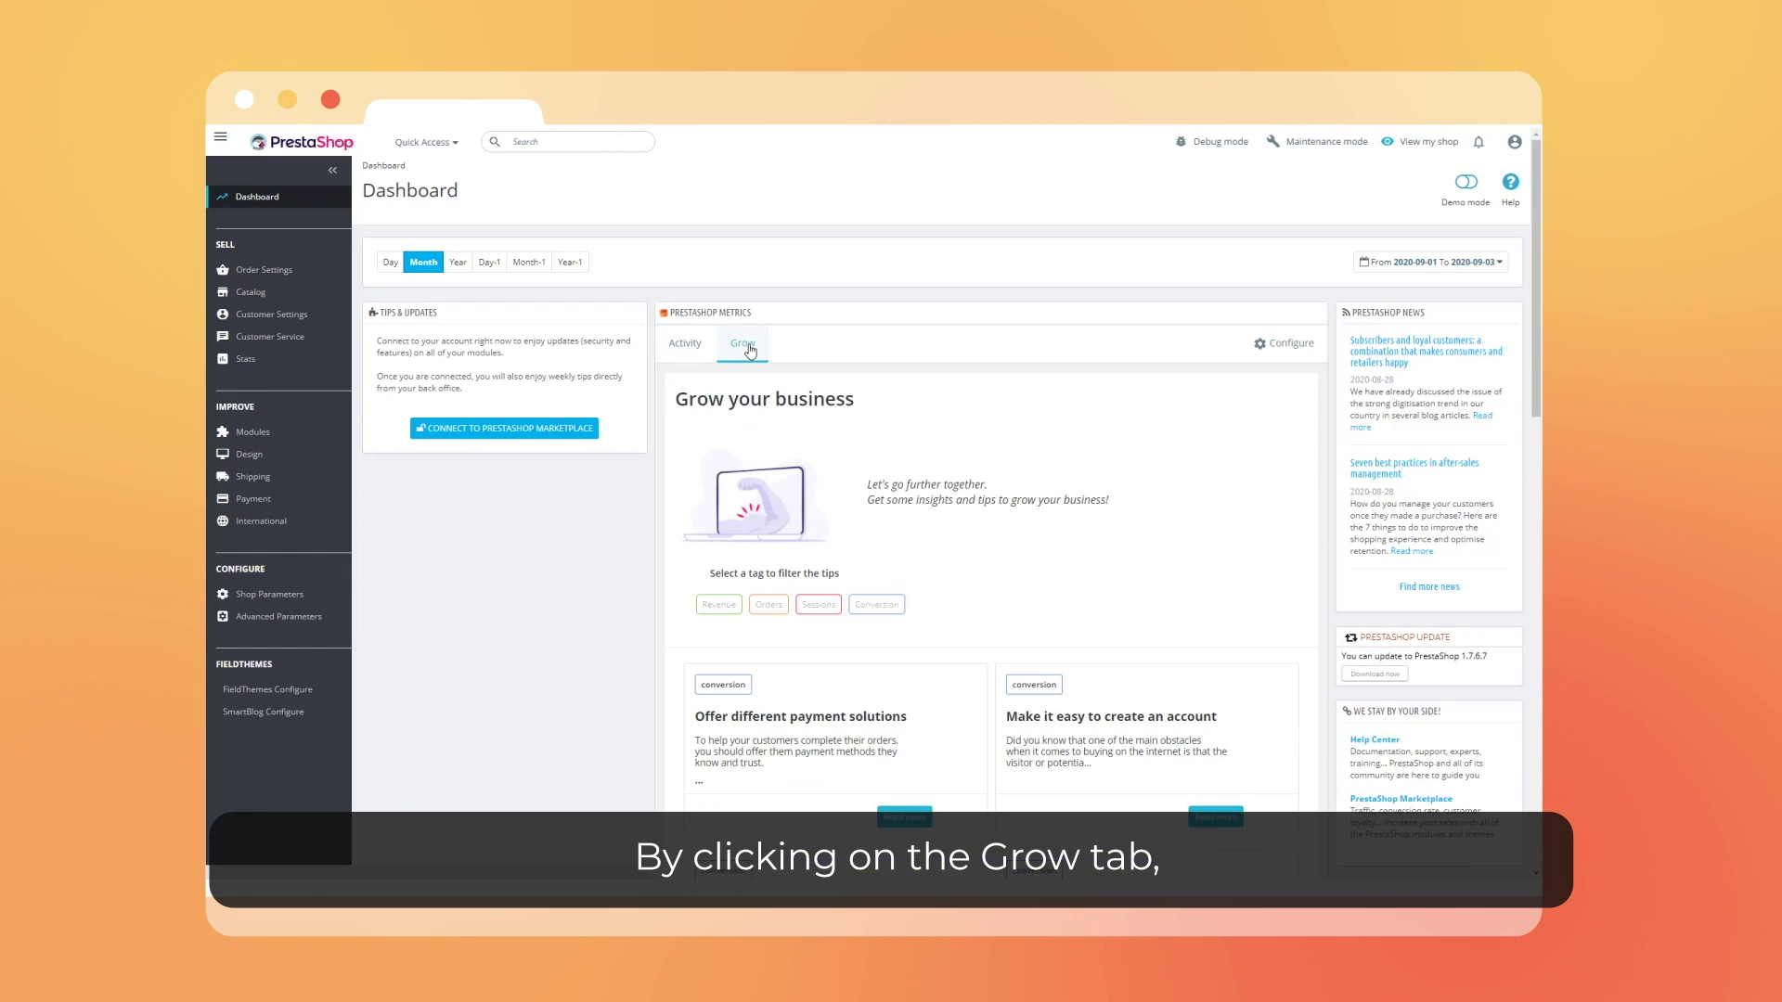
{"action": "scroll", "coordinate": [570, 572], "scroll_direction": "down", "scroll_amount": 1}
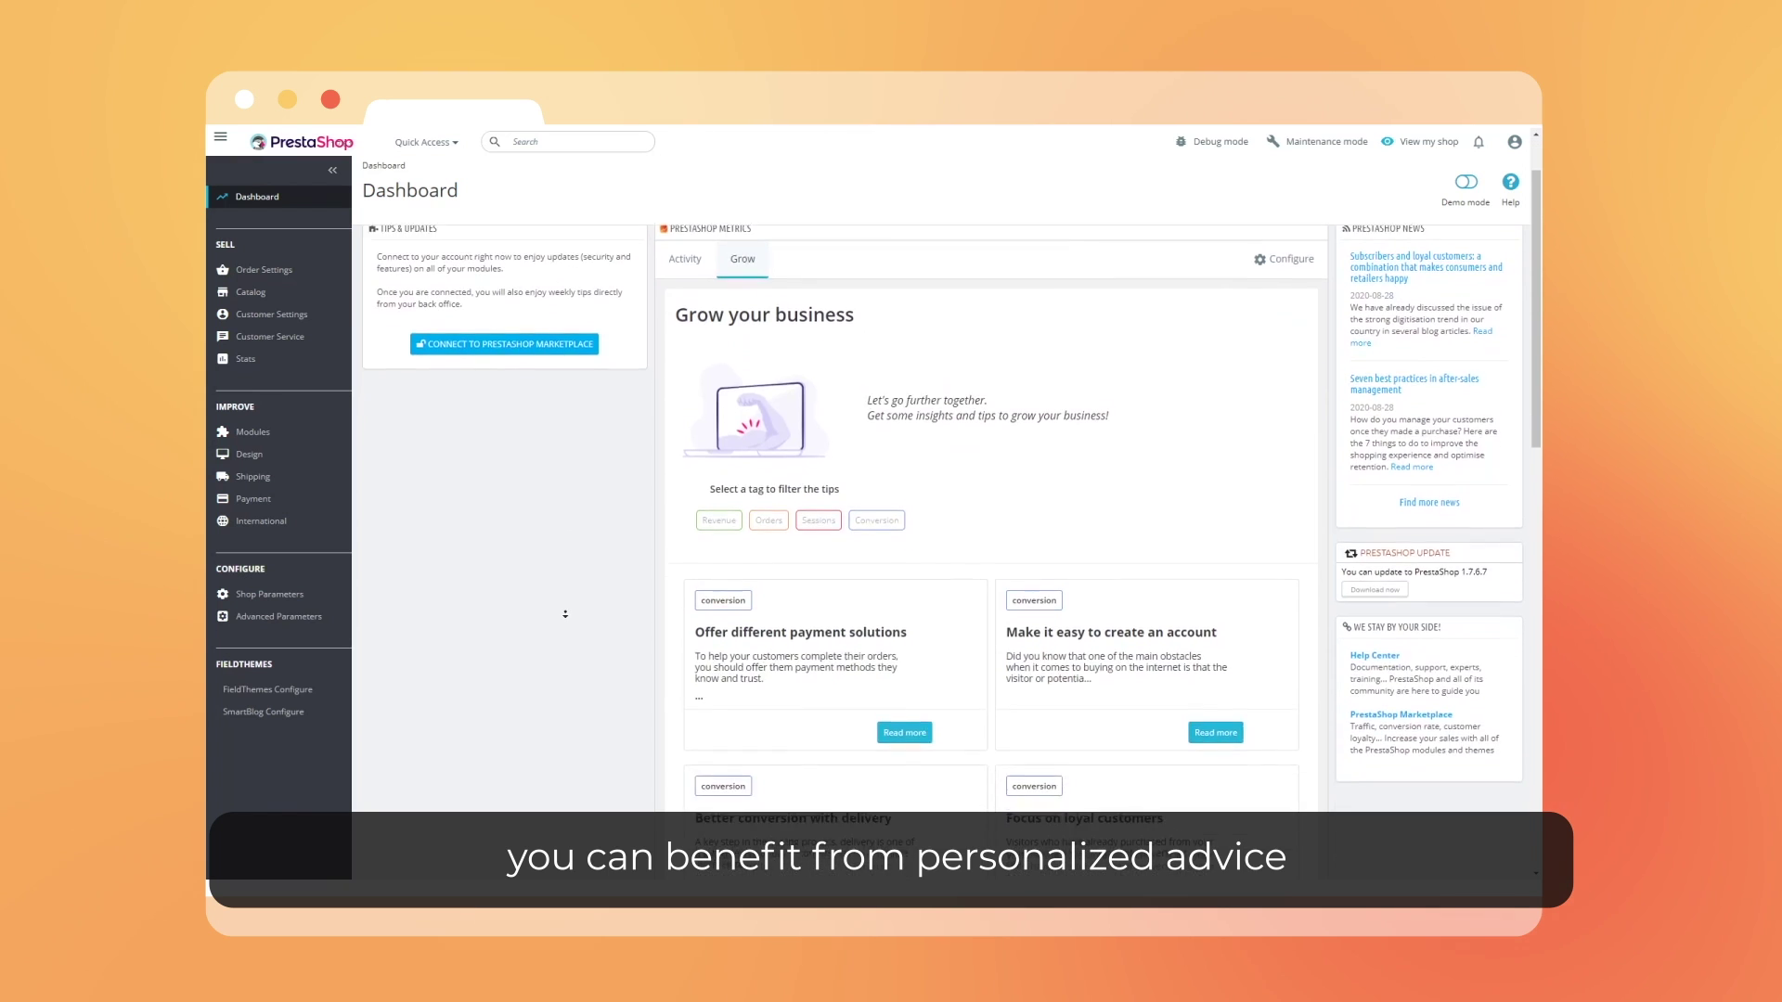
{"action": "scroll", "coordinate": [568, 585], "scroll_direction": "down", "scroll_amount": 1}
{"action": "scroll", "coordinate": [567, 599], "scroll_direction": "down", "scroll_amount": 1}
{"action": "scroll", "coordinate": [565, 613], "scroll_direction": "down", "scroll_amount": 2}
{"action": "scroll", "coordinate": [565, 613], "scroll_direction": "down", "scroll_amount": 1}
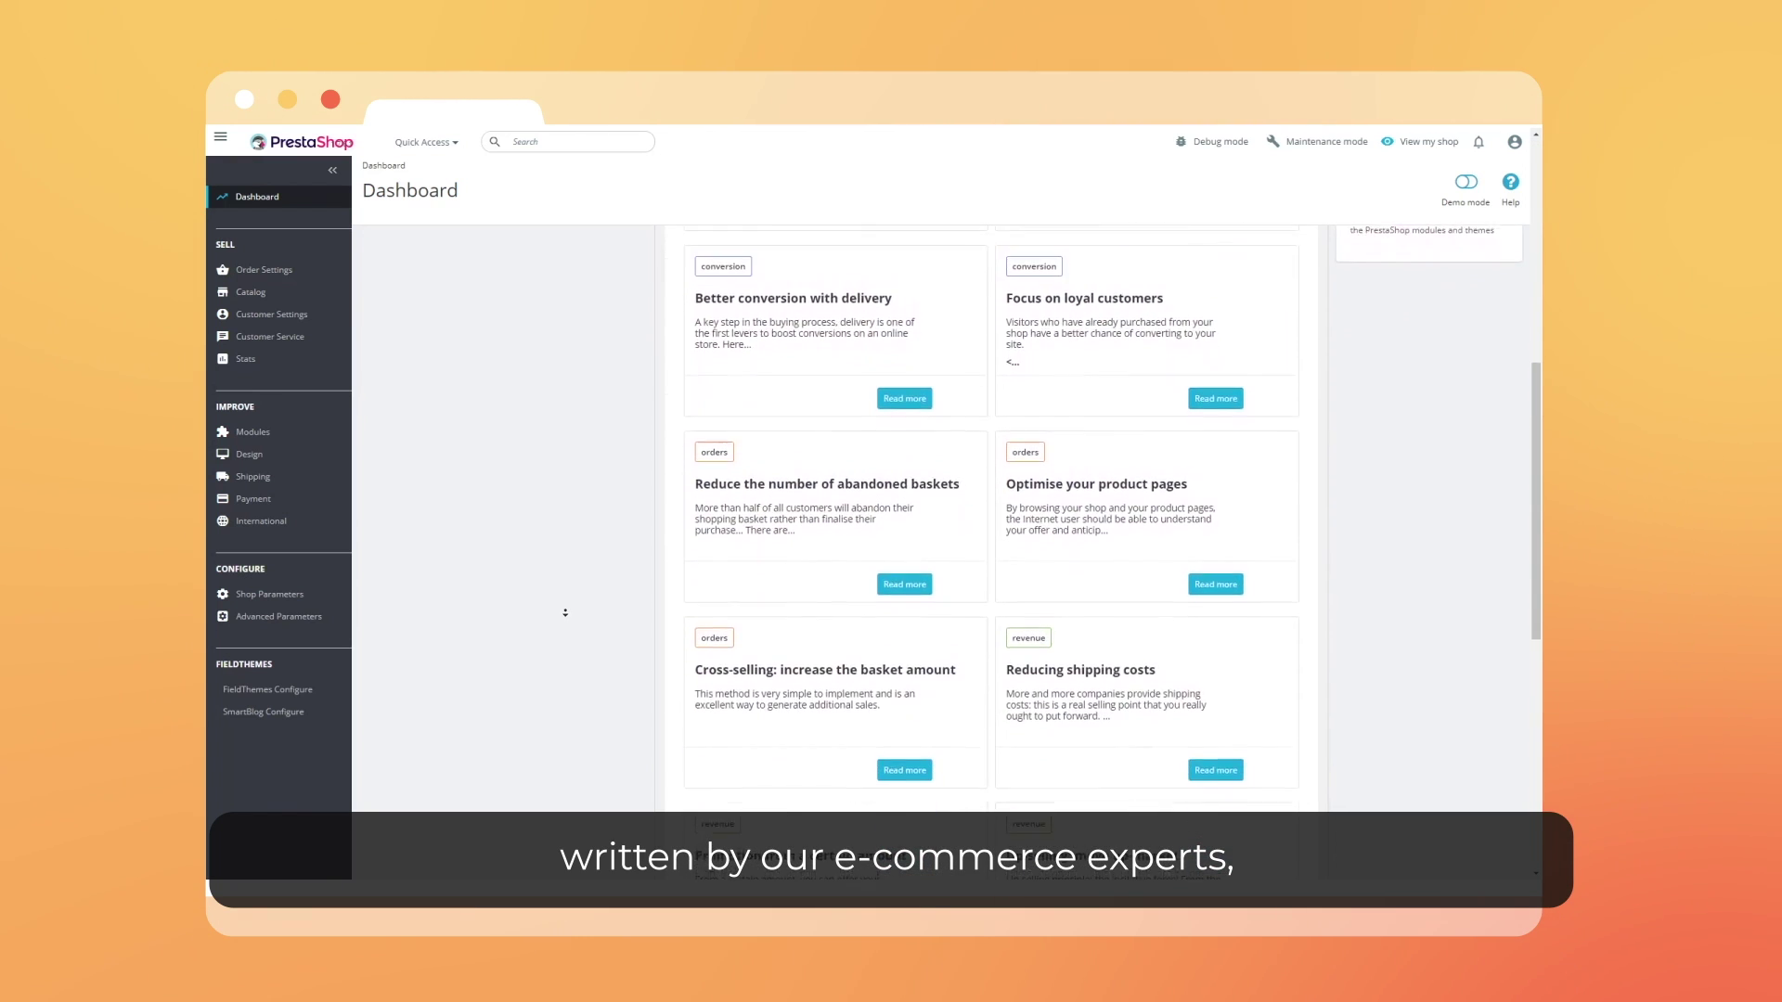
{"action": "scroll", "coordinate": [565, 614], "scroll_direction": "down", "scroll_amount": 1}
{"action": "scroll", "coordinate": [565, 614], "scroll_direction": "down", "scroll_amount": 1}
{"action": "scroll", "coordinate": [565, 612], "scroll_direction": "down", "scroll_amount": 1}
{"action": "scroll", "coordinate": [565, 613], "scroll_direction": "down", "scroll_amount": 1}
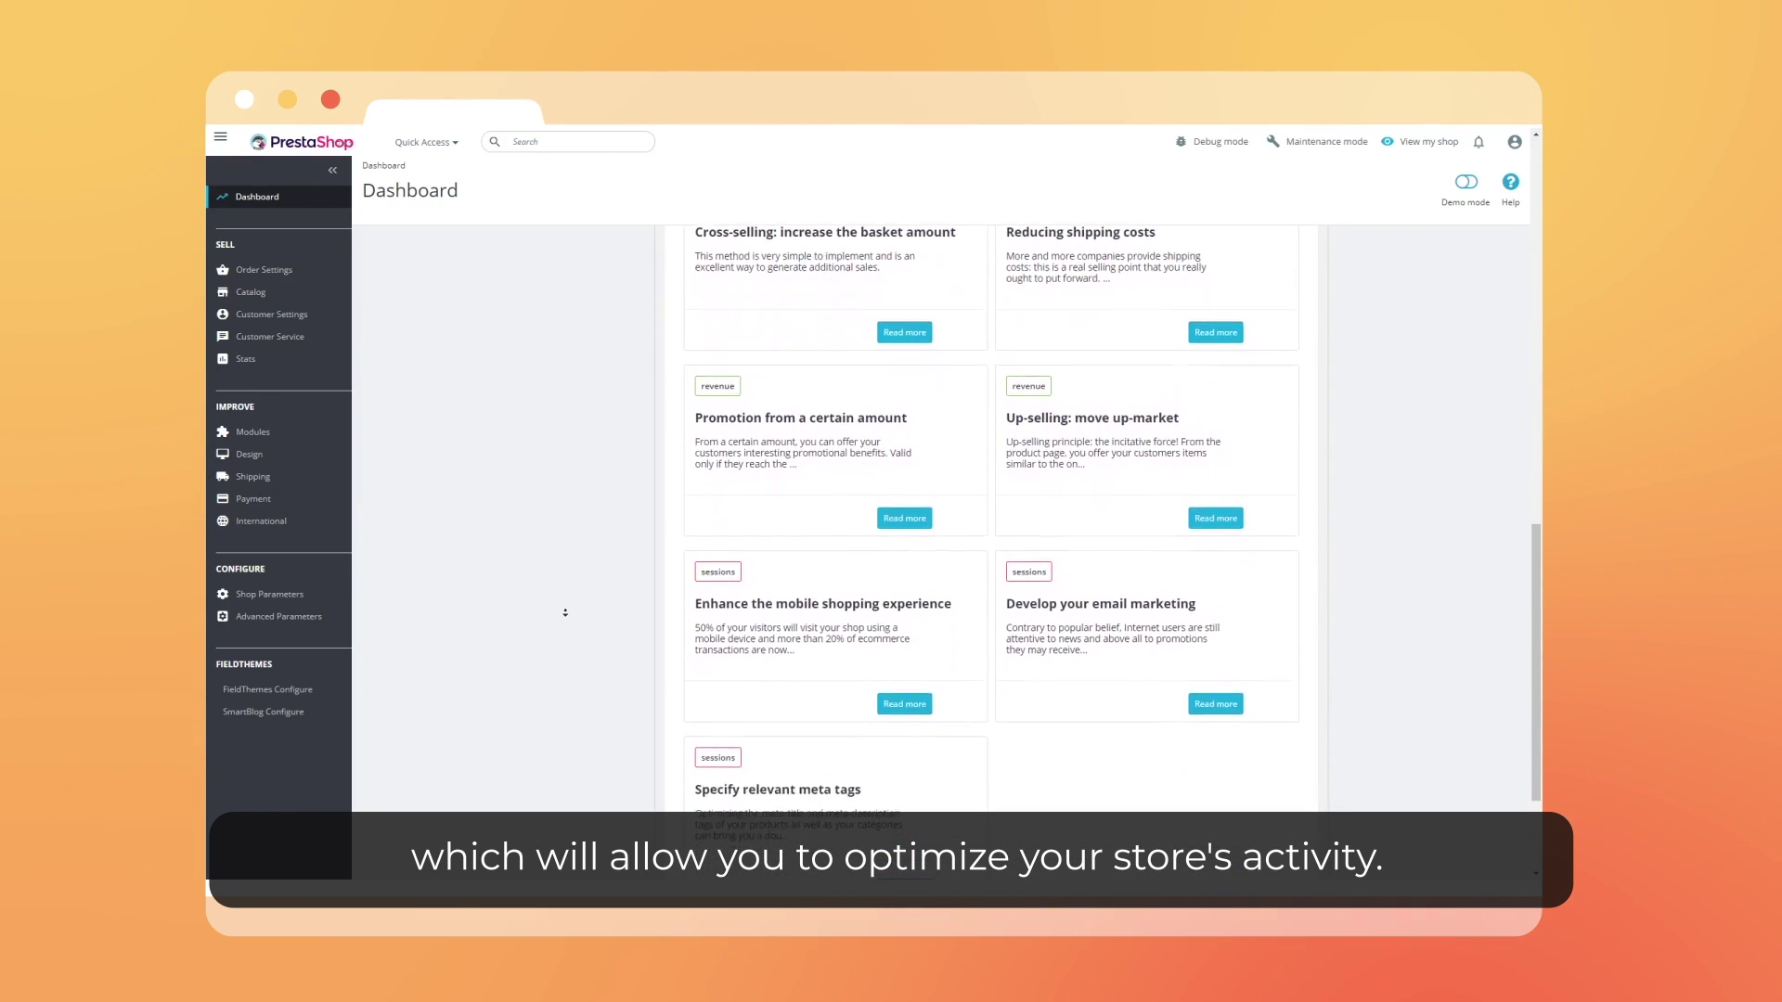
{"action": "scroll", "coordinate": [565, 612], "scroll_direction": "down", "scroll_amount": 2}
{"action": "scroll", "coordinate": [565, 612], "scroll_direction": "up", "scroll_amount": 1}
{"action": "scroll", "coordinate": [565, 612], "scroll_direction": "up", "scroll_amount": 2}
{"action": "scroll", "coordinate": [565, 612], "scroll_direction": "up", "scroll_amount": 2}
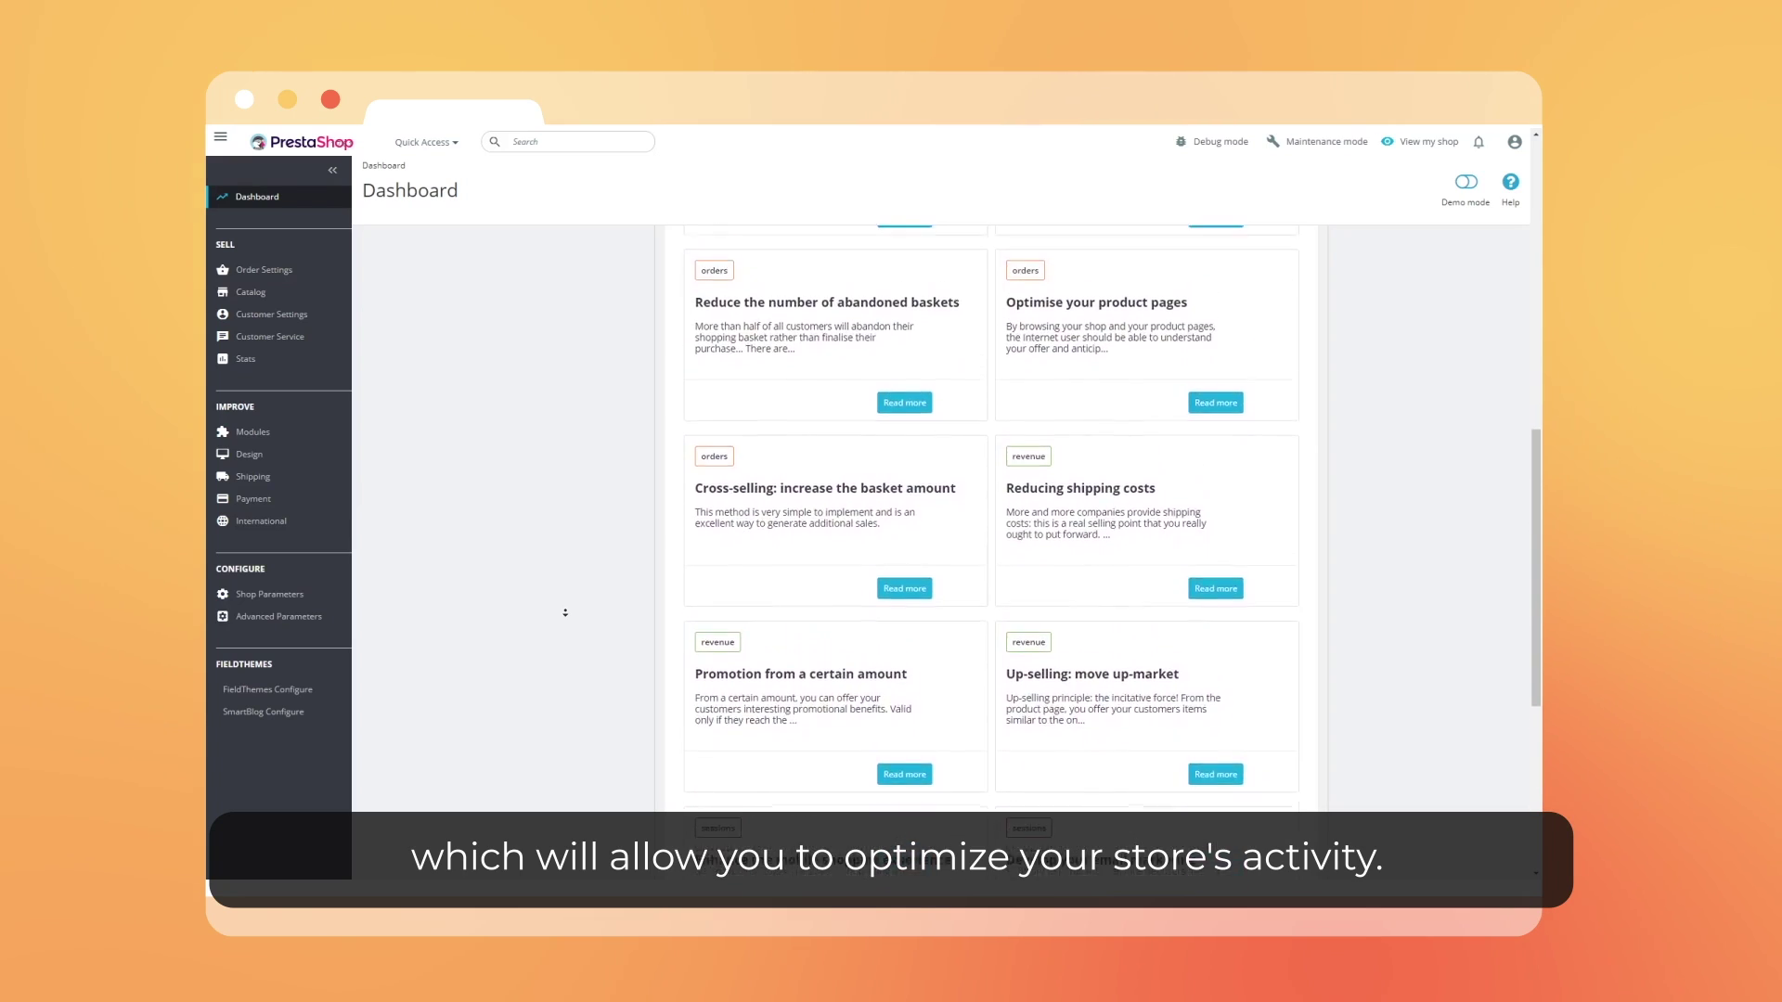
{"action": "scroll", "coordinate": [566, 612], "scroll_direction": "up", "scroll_amount": 2}
{"action": "scroll", "coordinate": [565, 613], "scroll_direction": "up", "scroll_amount": 2}
{"action": "scroll", "coordinate": [566, 613], "scroll_direction": "up", "scroll_amount": 1}
{"action": "scroll", "coordinate": [565, 614], "scroll_direction": "up", "scroll_amount": 1}
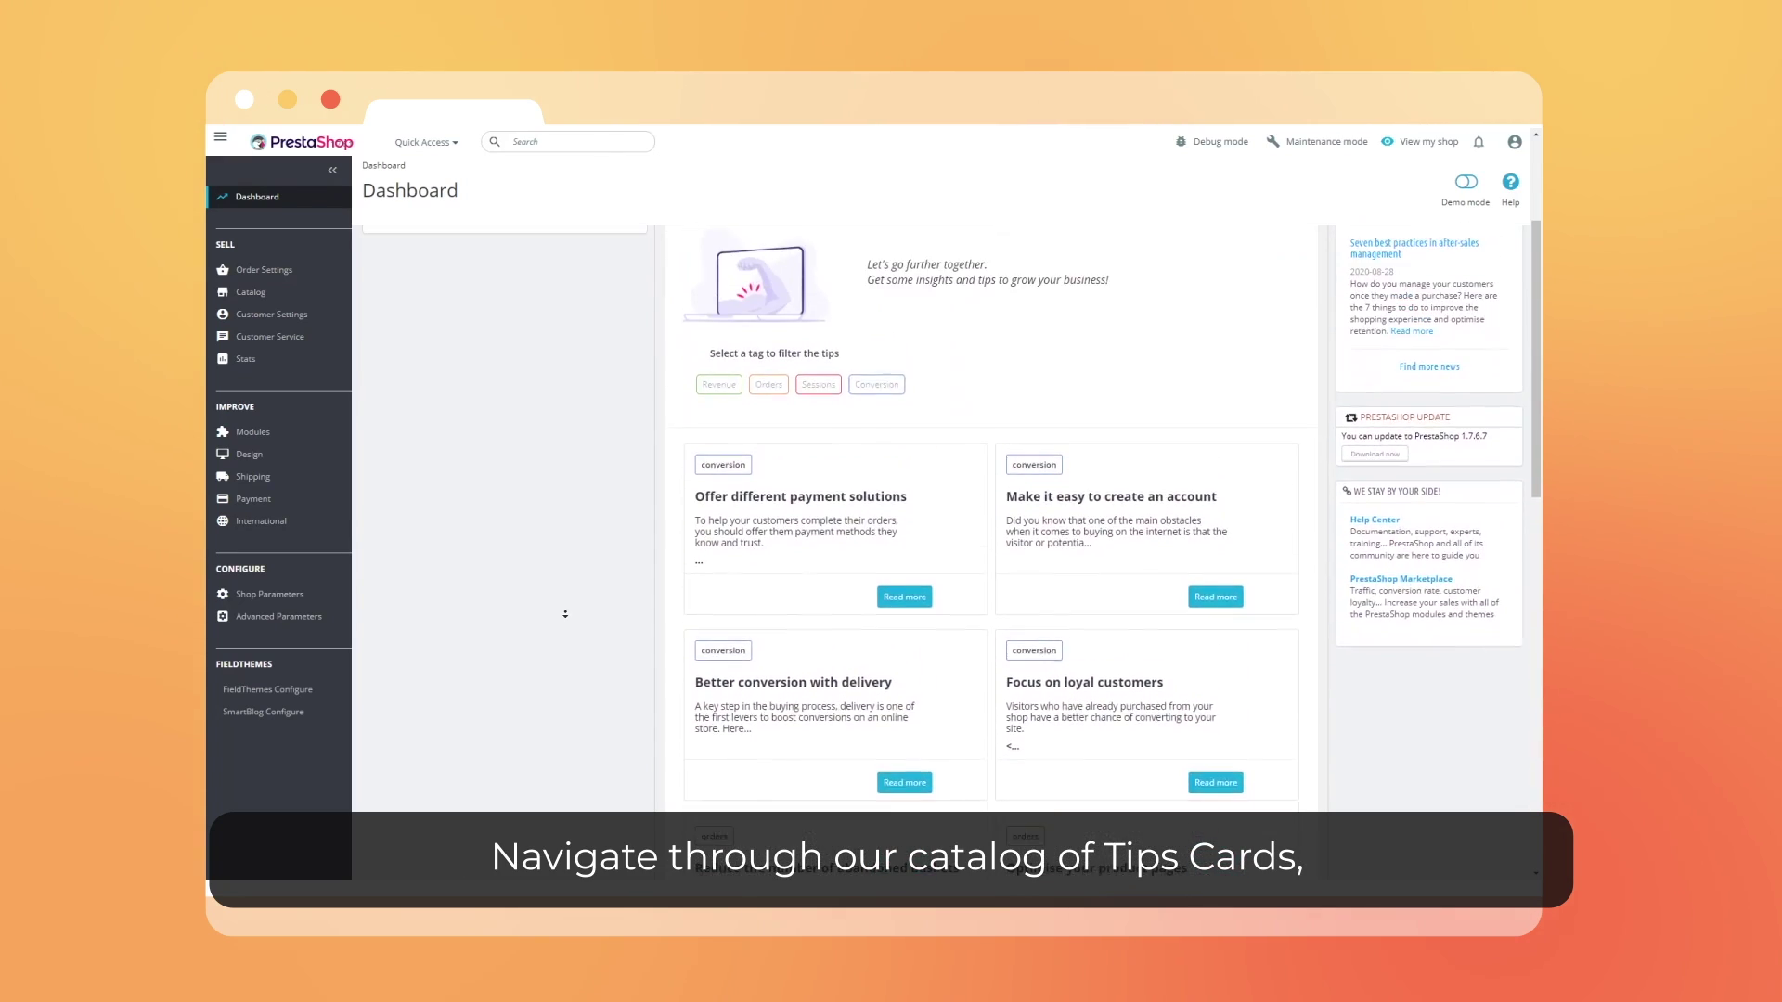
{"action": "scroll", "coordinate": [565, 613], "scroll_direction": "up", "scroll_amount": 2}
{"action": "scroll", "coordinate": [565, 614], "scroll_direction": "up", "scroll_amount": 1}
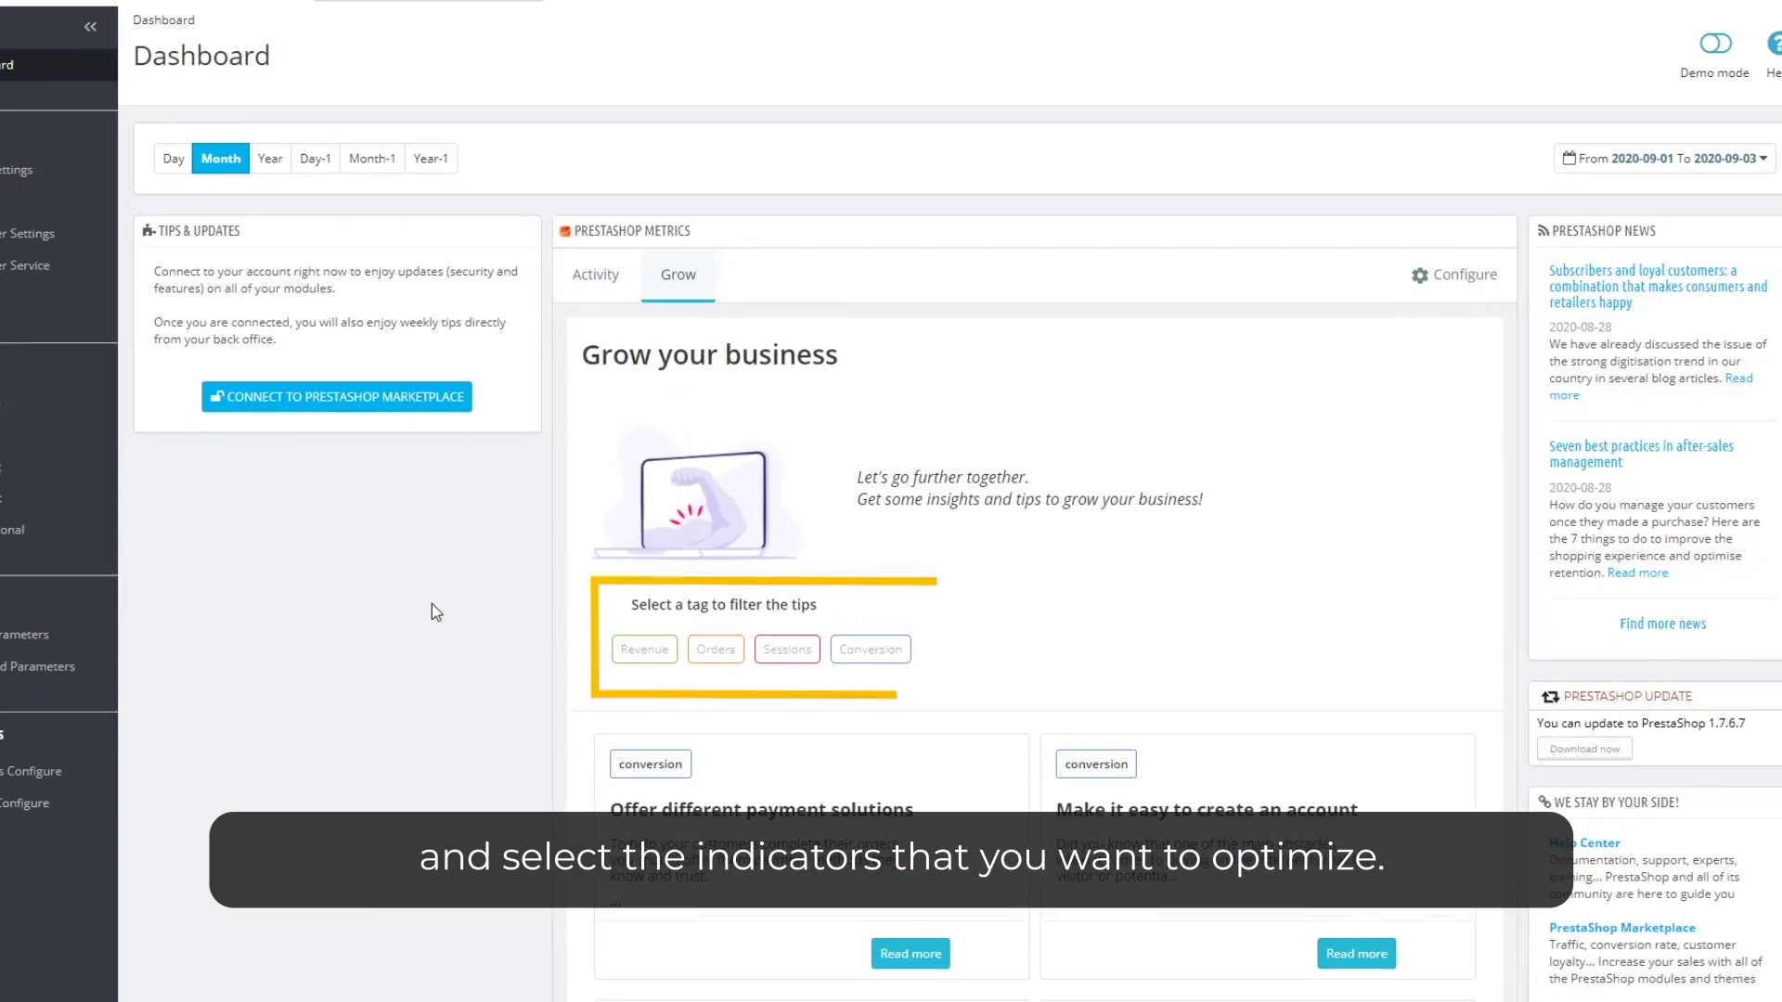